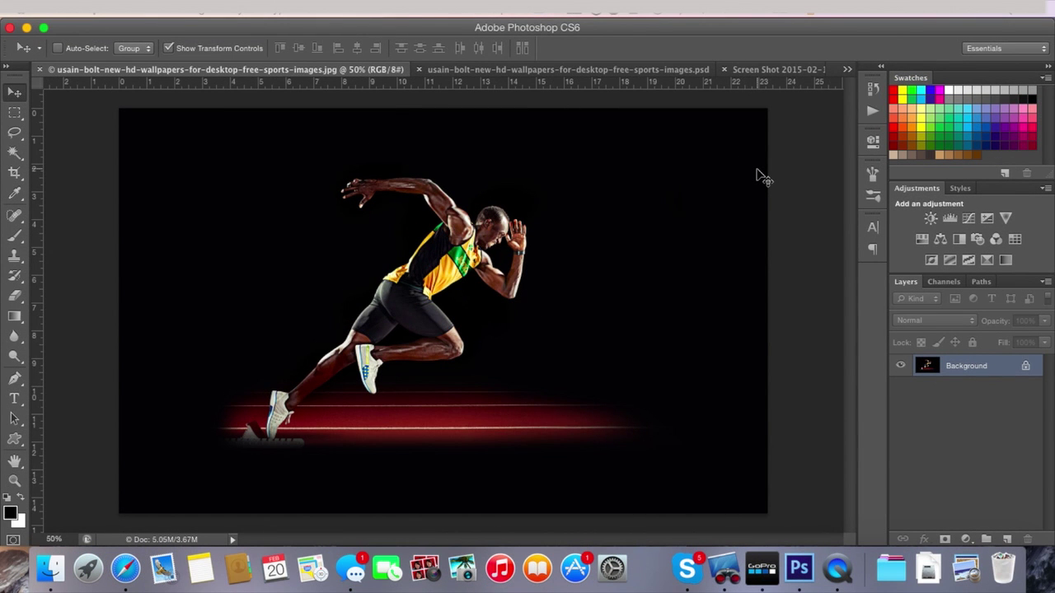
# Preview and close the SandStorm example, the watch screenshot and the watch dispersion example.
pyautogui.click(619, 71)
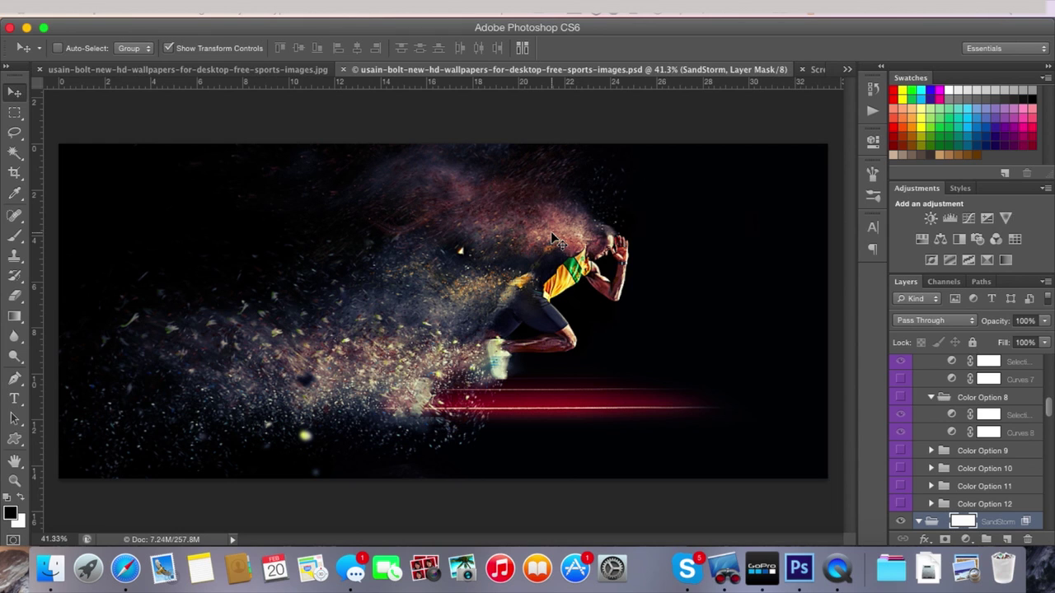
pyautogui.click(342, 70)
pyautogui.click(471, 71)
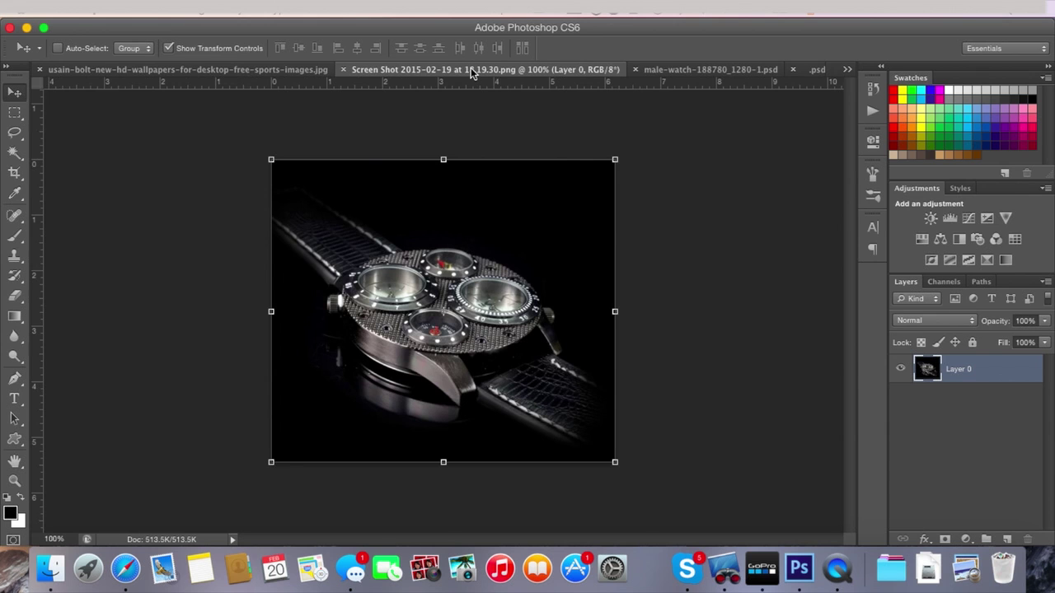
pyautogui.click(343, 70)
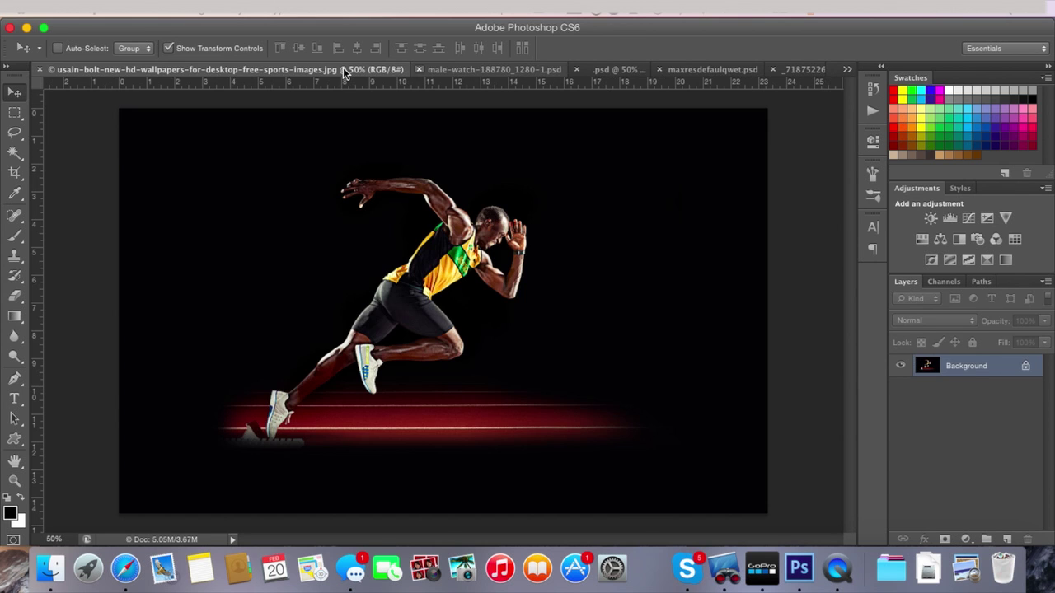
pyautogui.click(483, 71)
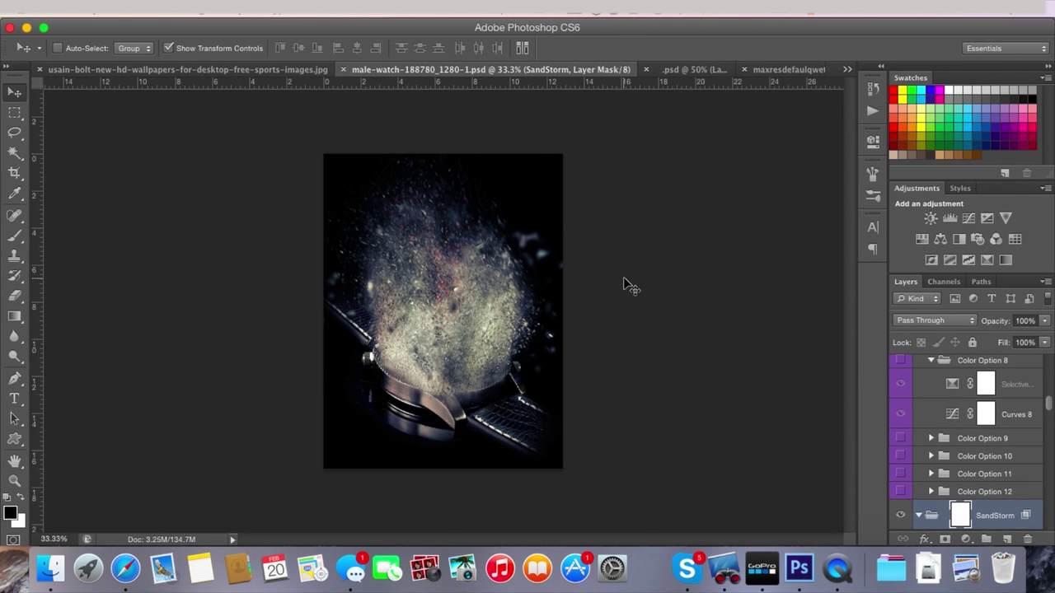
pyautogui.scroll(3, 624, 285)
pyautogui.scroll(1, 624, 286)
pyautogui.scroll(-3, 623, 283)
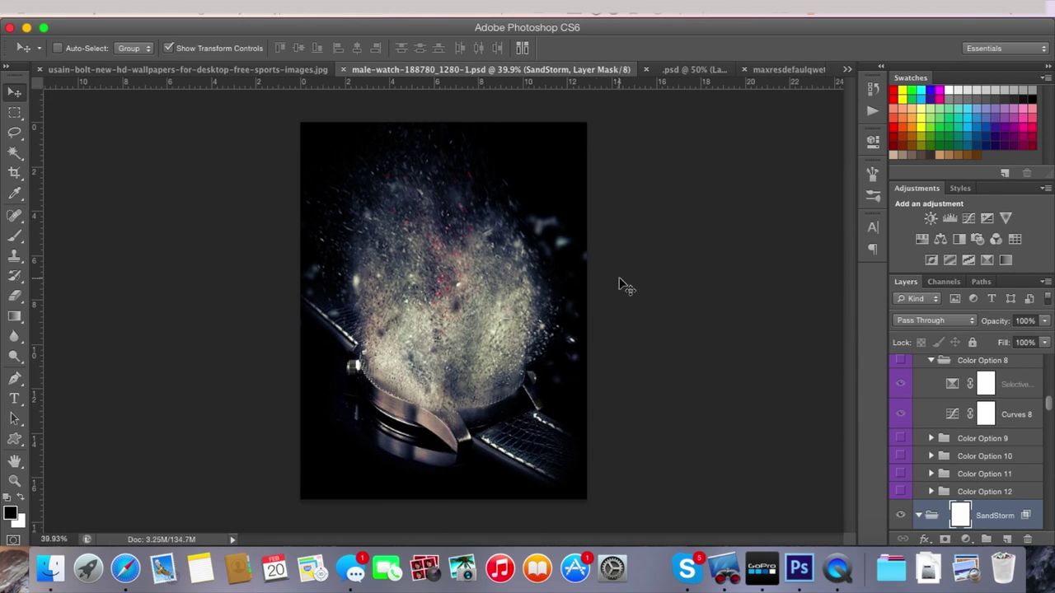
pyautogui.click(343, 70)
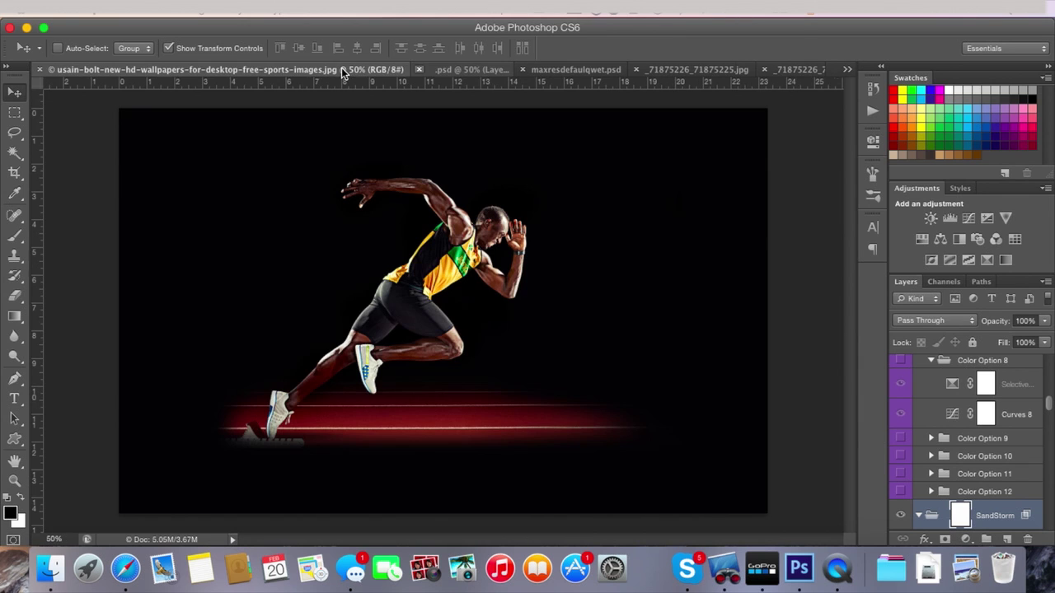
# Close the headphones portrait, disintegrating face, skier photo and skier example documents.
pyautogui.click(492, 70)
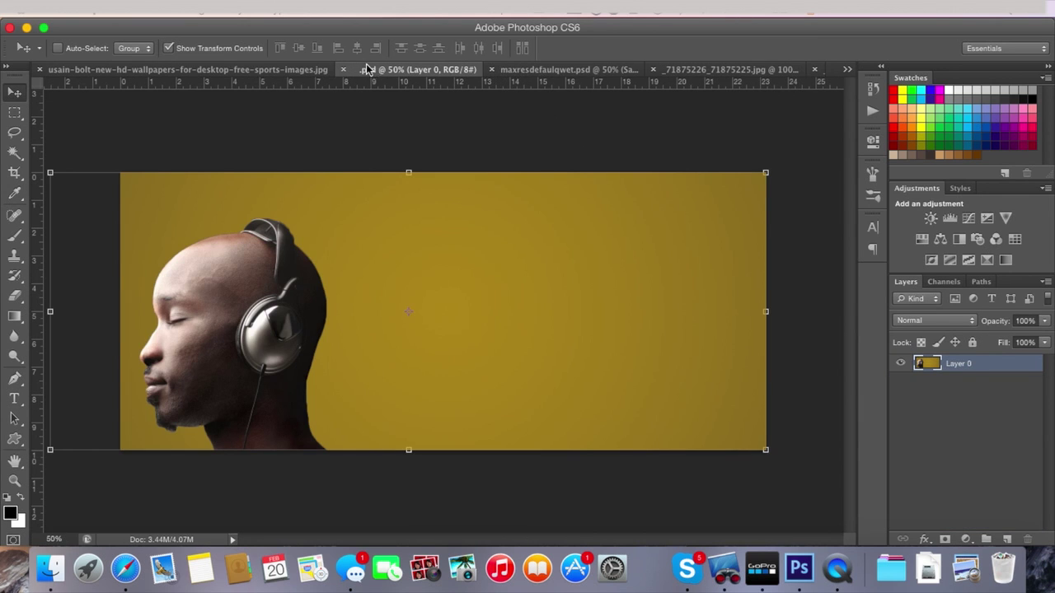
pyautogui.click(341, 70)
pyautogui.click(461, 72)
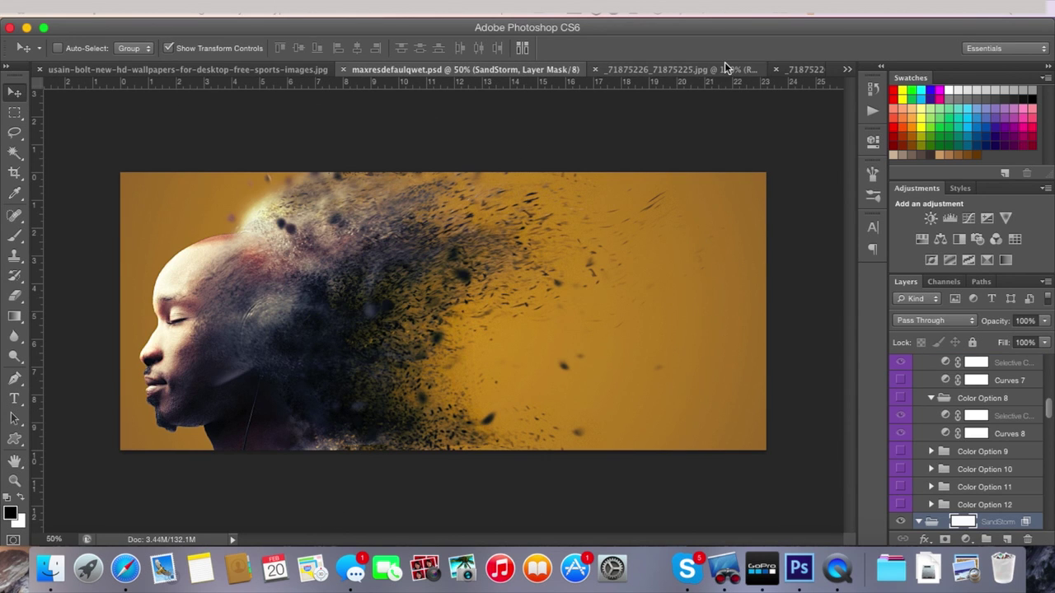
pyautogui.click(344, 70)
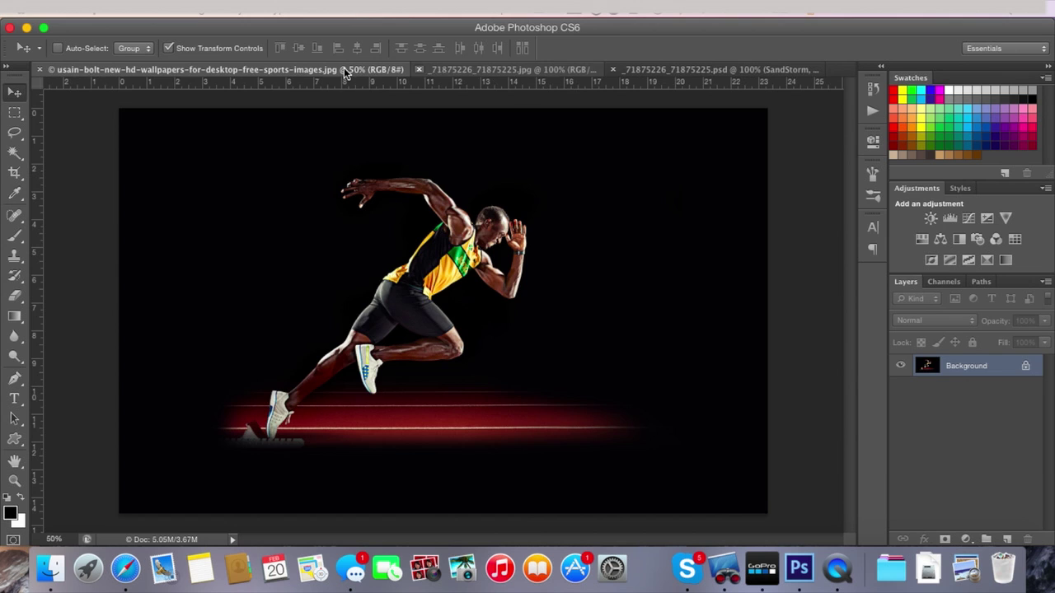
pyautogui.click(468, 71)
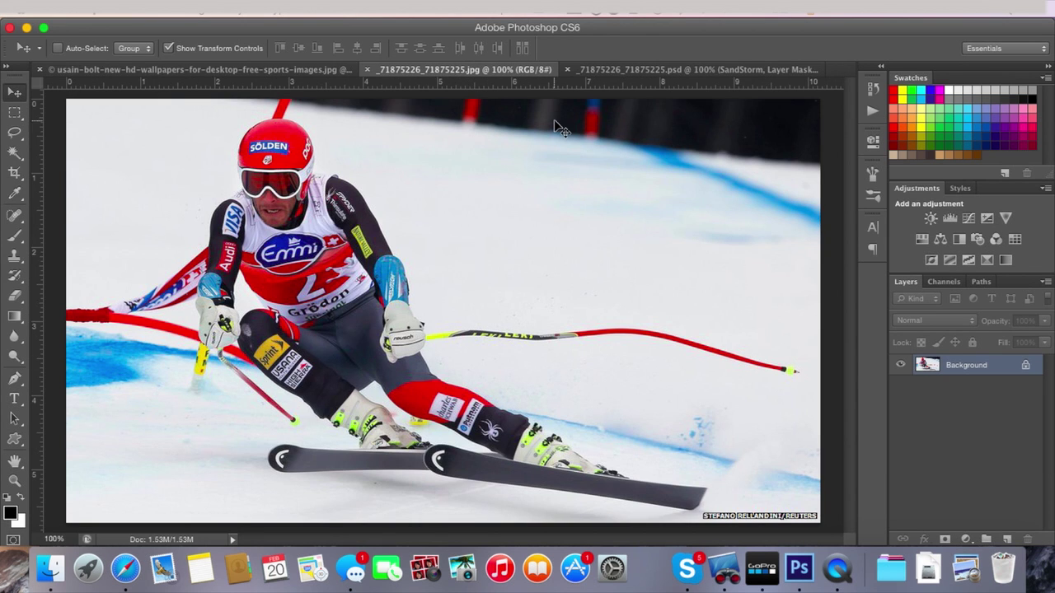
pyautogui.click(368, 70)
pyautogui.click(523, 70)
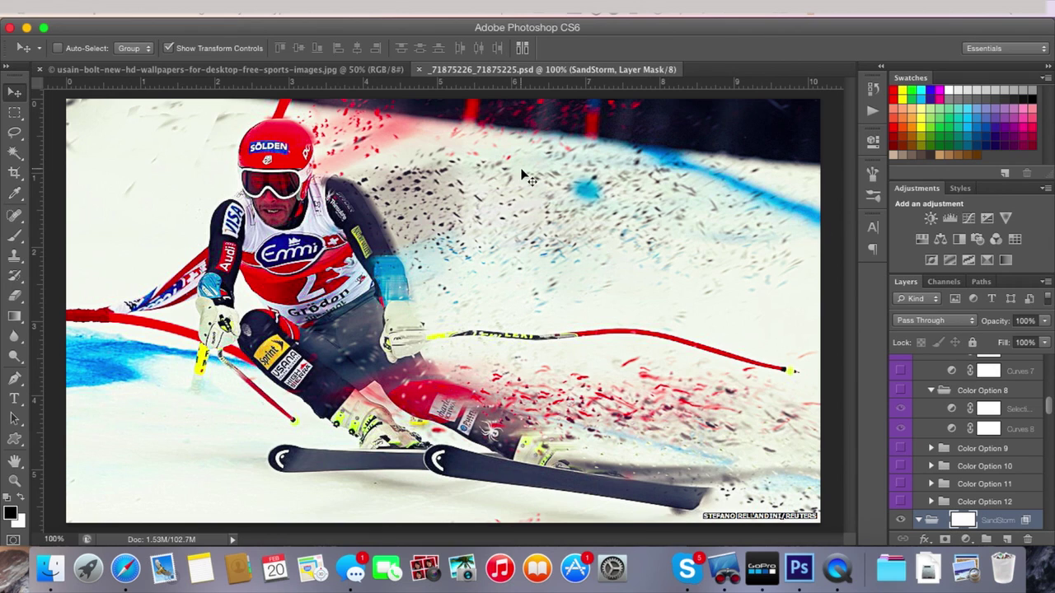
pyautogui.click(418, 70)
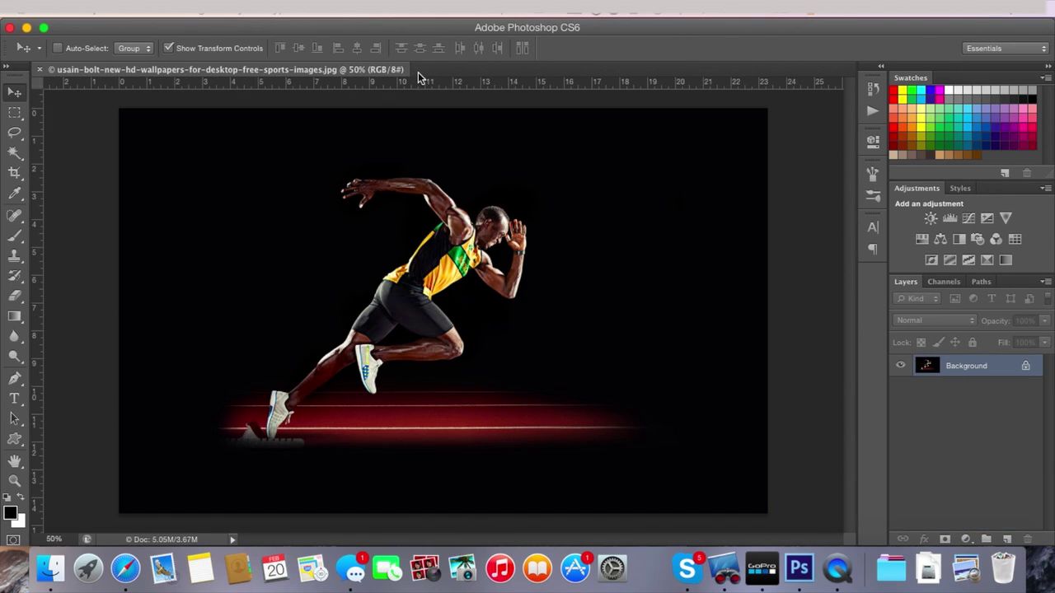
pyautogui.doubleClick(1026, 369)
pyautogui.press('Return')
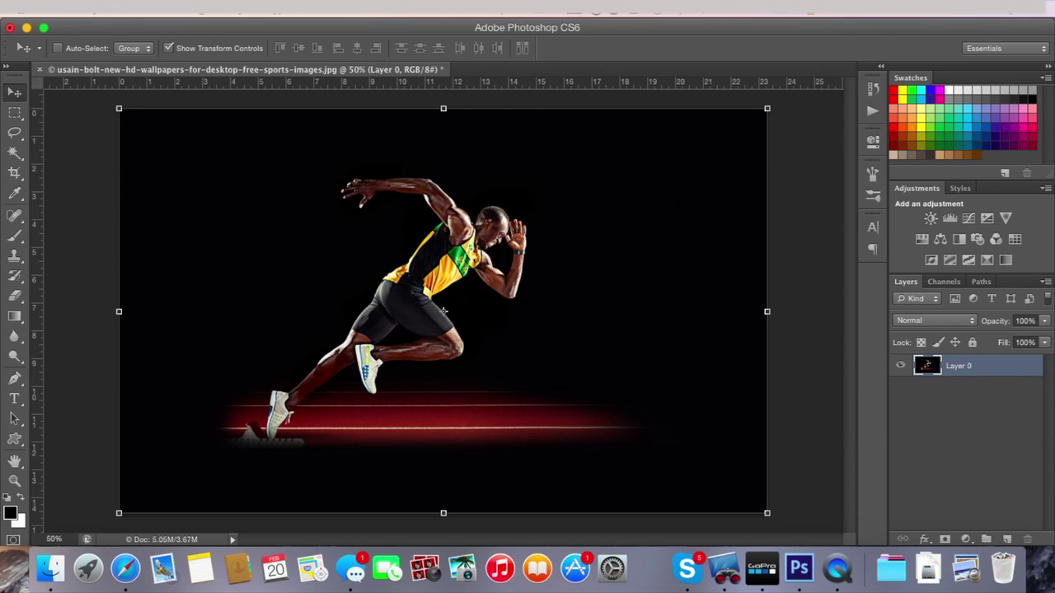
pyautogui.click(195, 12)
pyautogui.moveTo(239, 12)
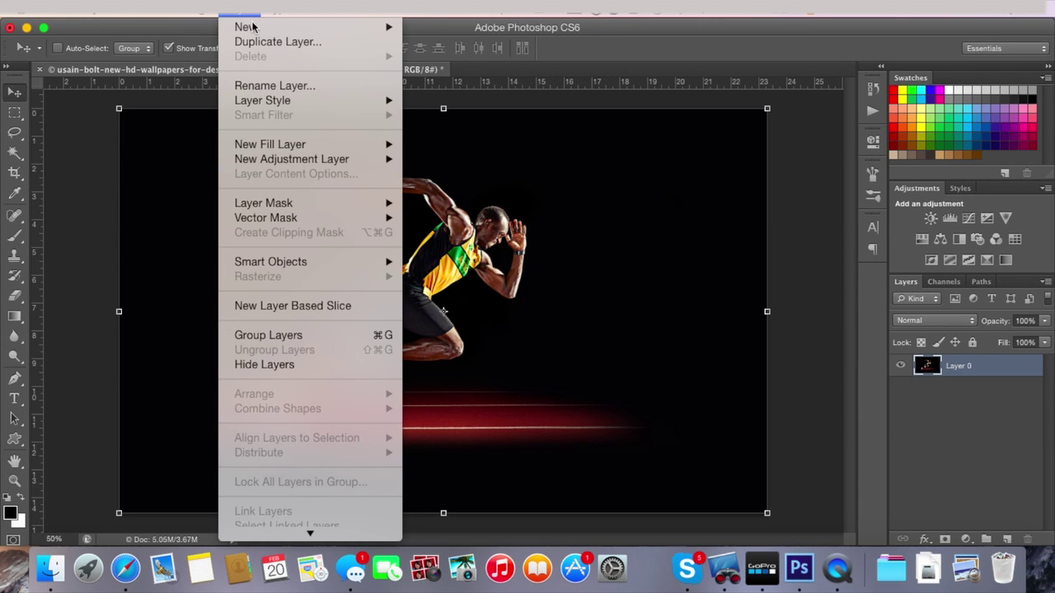
pyautogui.click(522, 47)
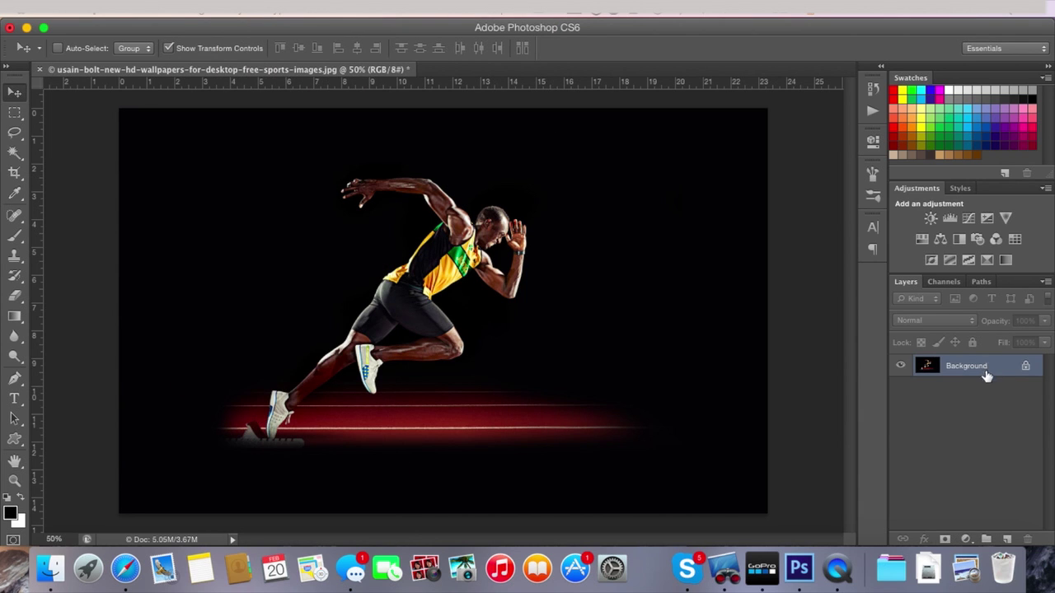
# Create a new layer above the Background and rename it 'brush'.
pyautogui.click(1007, 539)
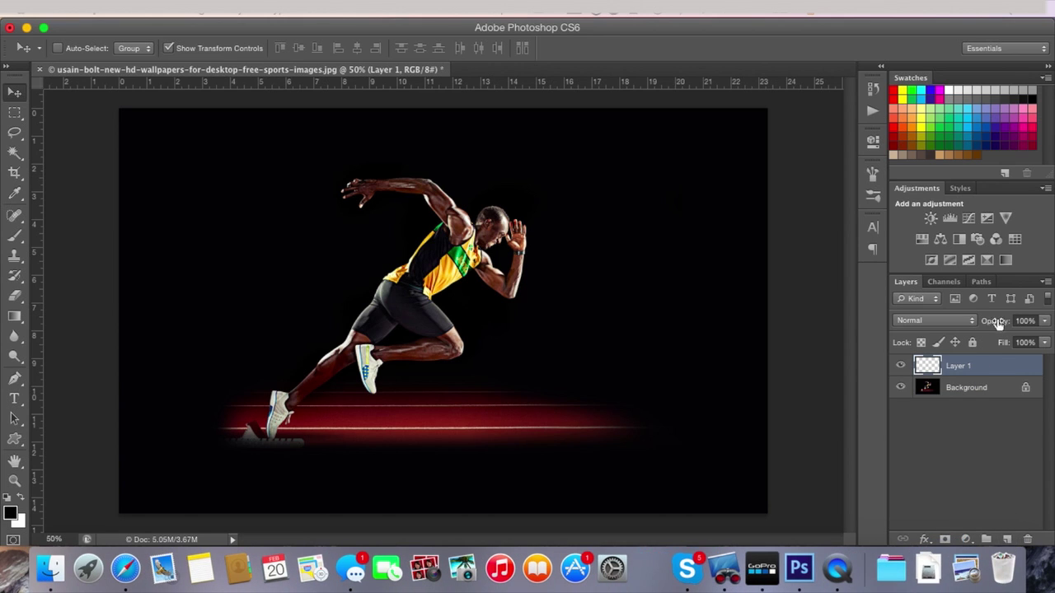
pyautogui.doubleClick(959, 369)
pyautogui.write('brush')
pyautogui.press('Return')
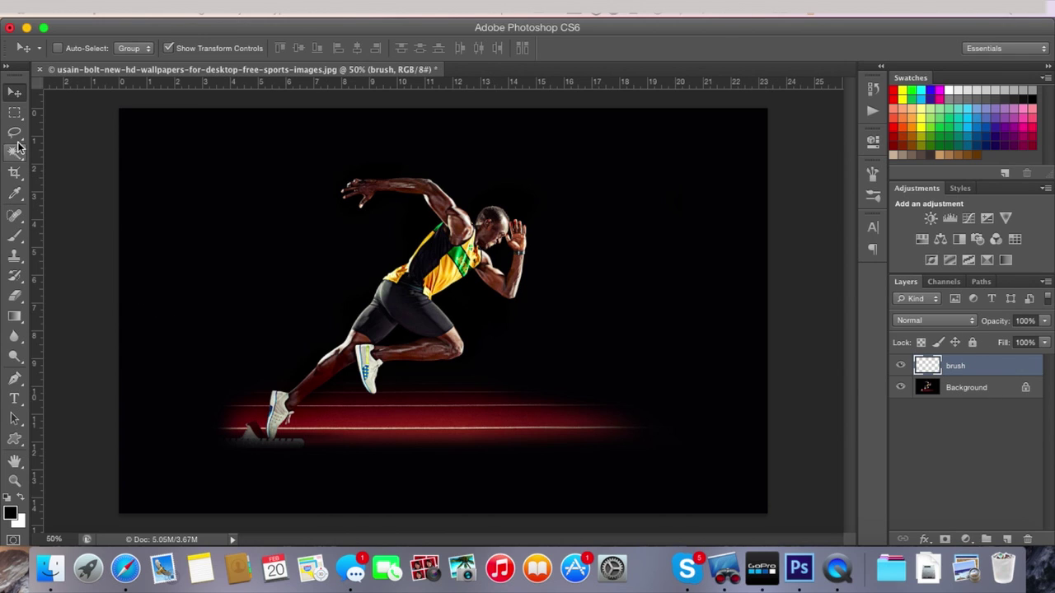
# Choose the Brush tool and set the foreground colour to pure red.
pyautogui.click(14, 238)
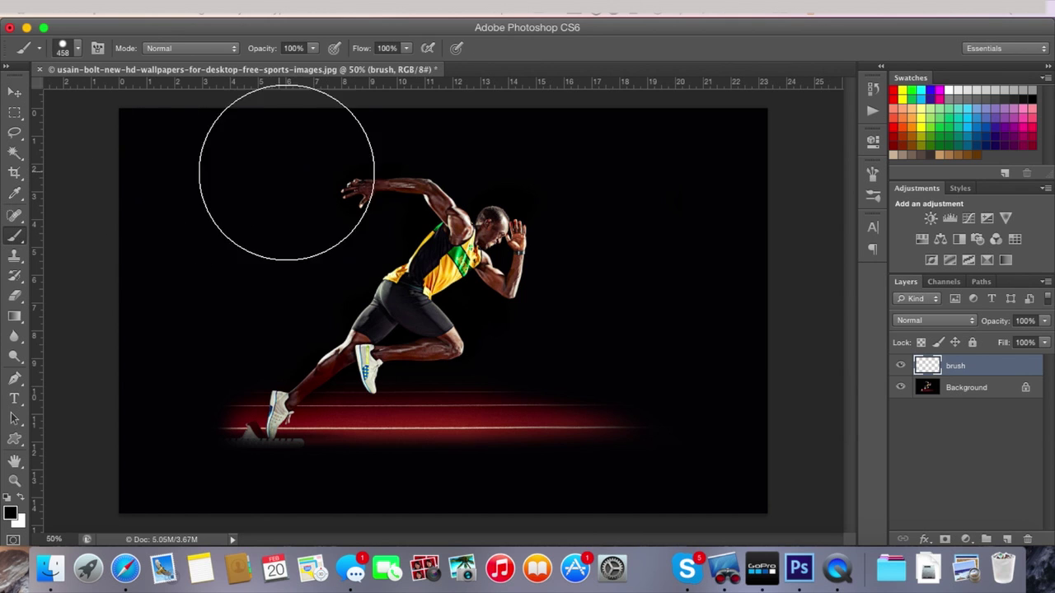
pyautogui.click(11, 512)
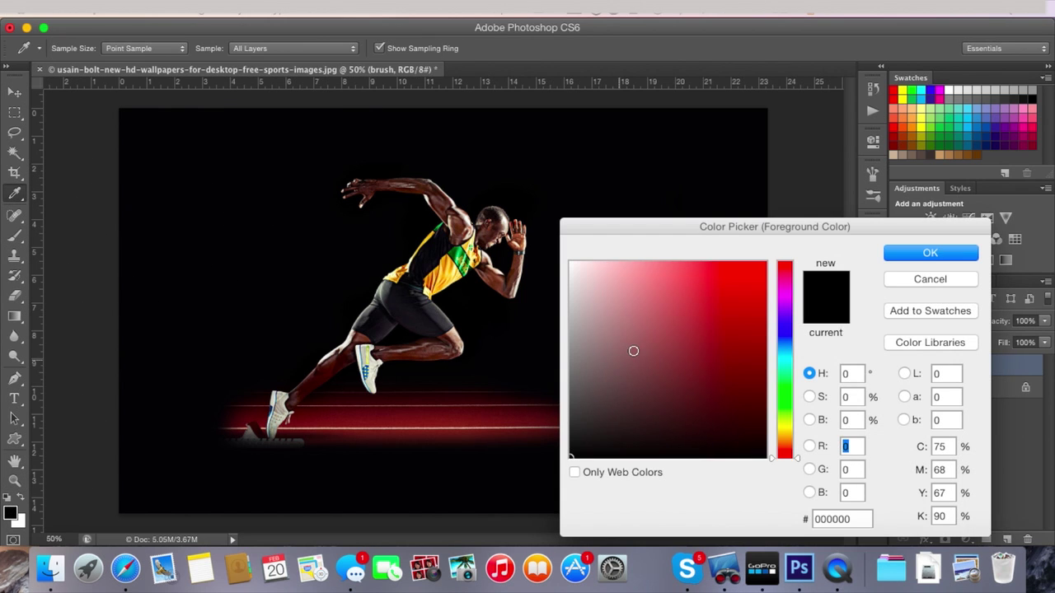
pyautogui.moveTo(656, 345); pyautogui.dragTo(796, 265)
pyautogui.click(929, 256)
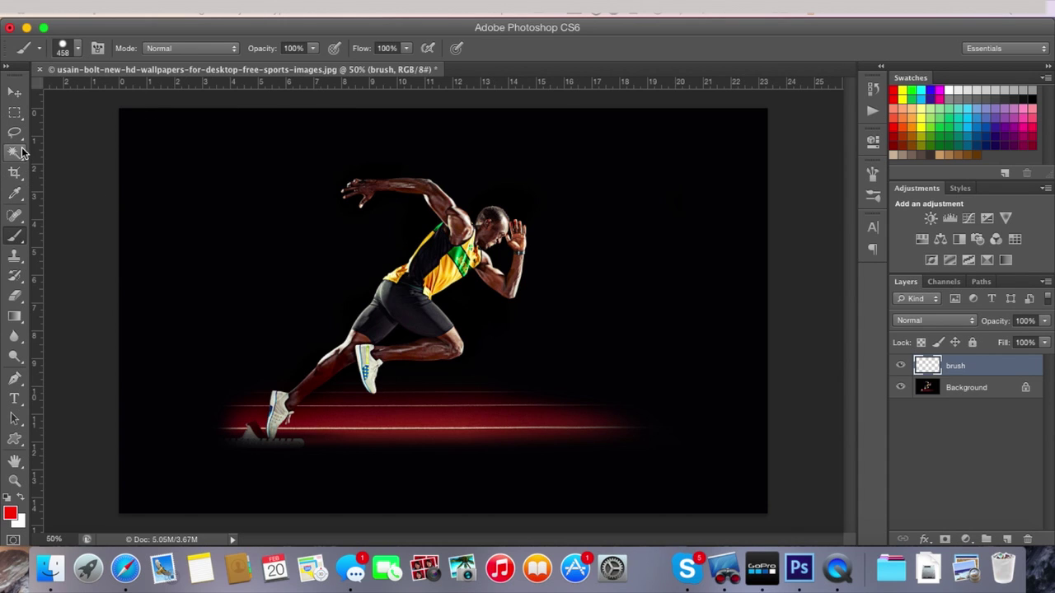
# Set the brush to a soft round tip, 0% hardness, about 38 px.
pyautogui.click(79, 48)
pyautogui.moveTo(70, 95)
pyautogui.mouseDown()
pyautogui.moveTo(40, 97)
pyautogui.moveTo(52, 99)
pyautogui.mouseUp()
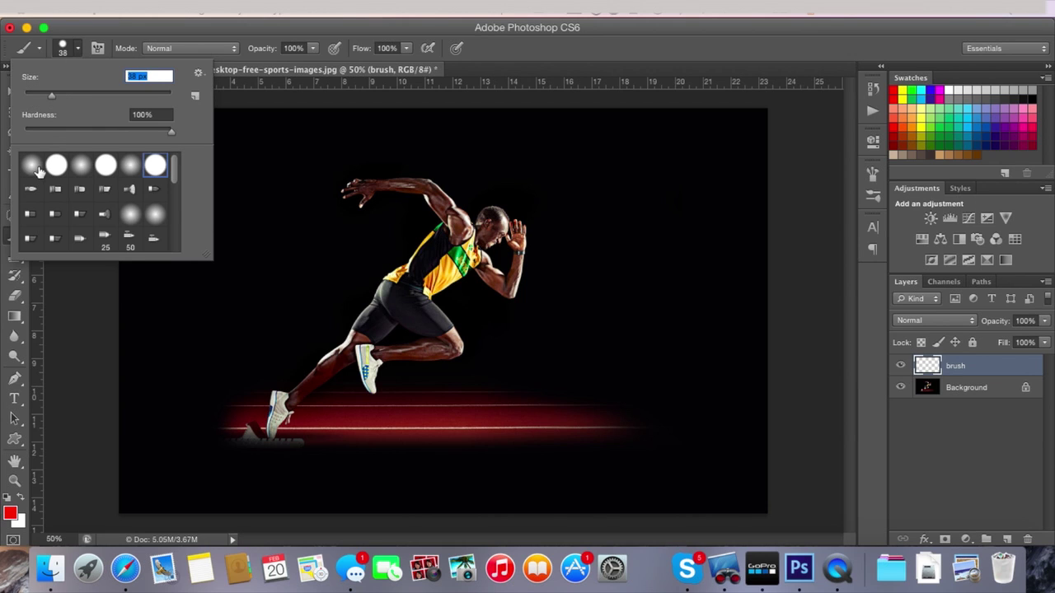
pyautogui.click(31, 166)
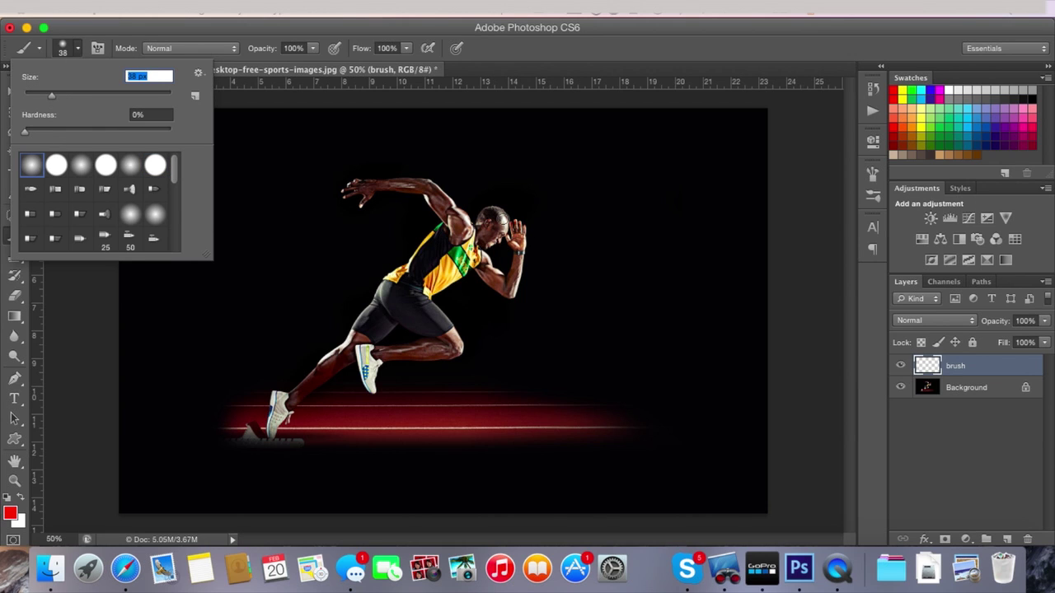
pyautogui.click(136, 29)
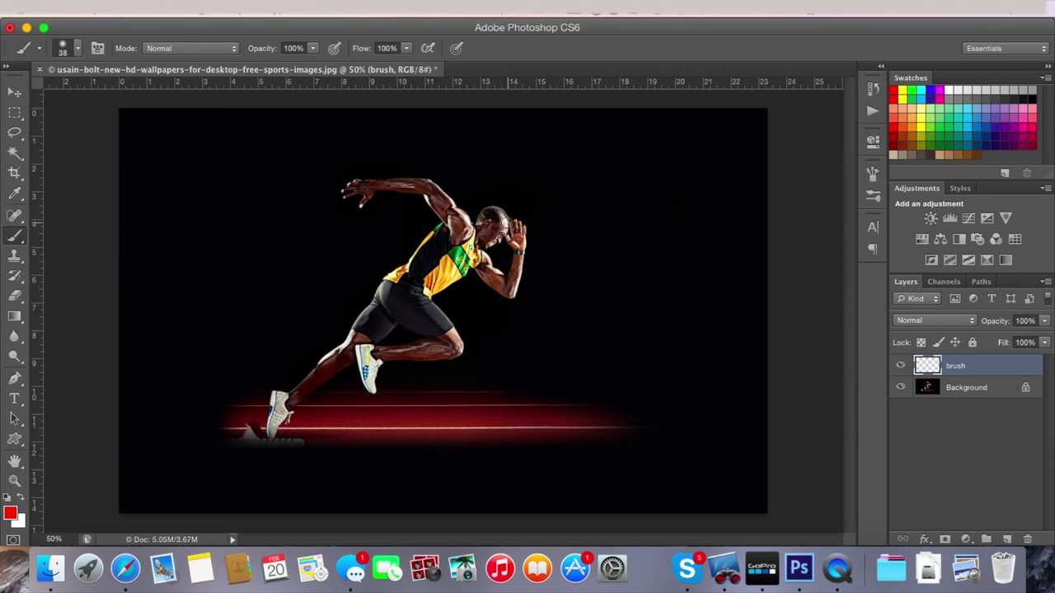
# Paint red over the head, raised forearm, shoulder and torso, using an 18 px brush.
pyautogui.moveTo(503, 212); pyautogui.dragTo(477, 227)
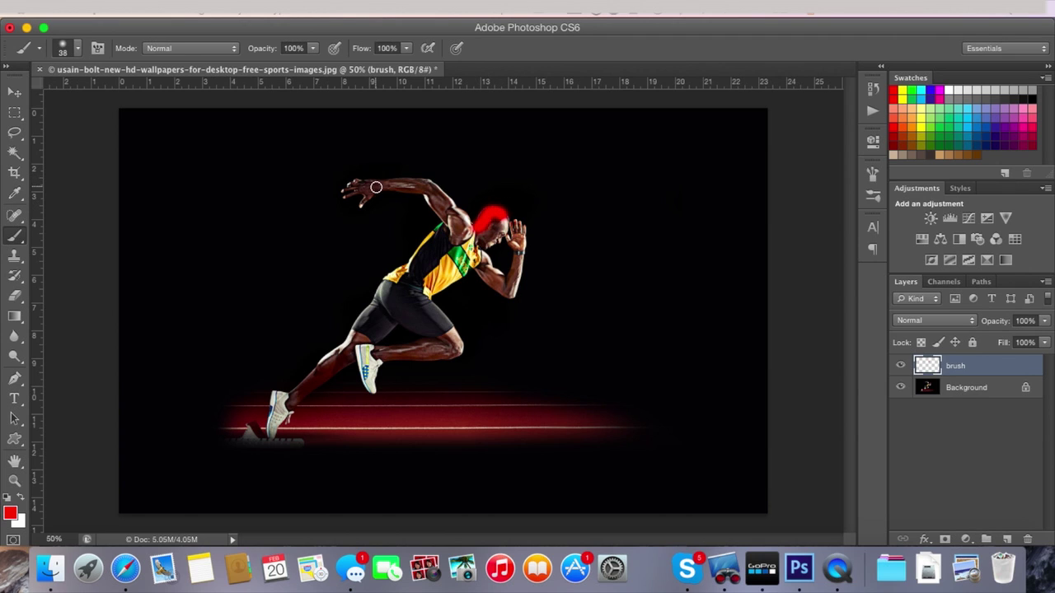
pyautogui.moveTo(372, 187)
pyautogui.mouseDown()
pyautogui.moveTo(412, 188)
pyautogui.moveTo(458, 222)
pyautogui.moveTo(445, 204)
pyautogui.mouseUp()
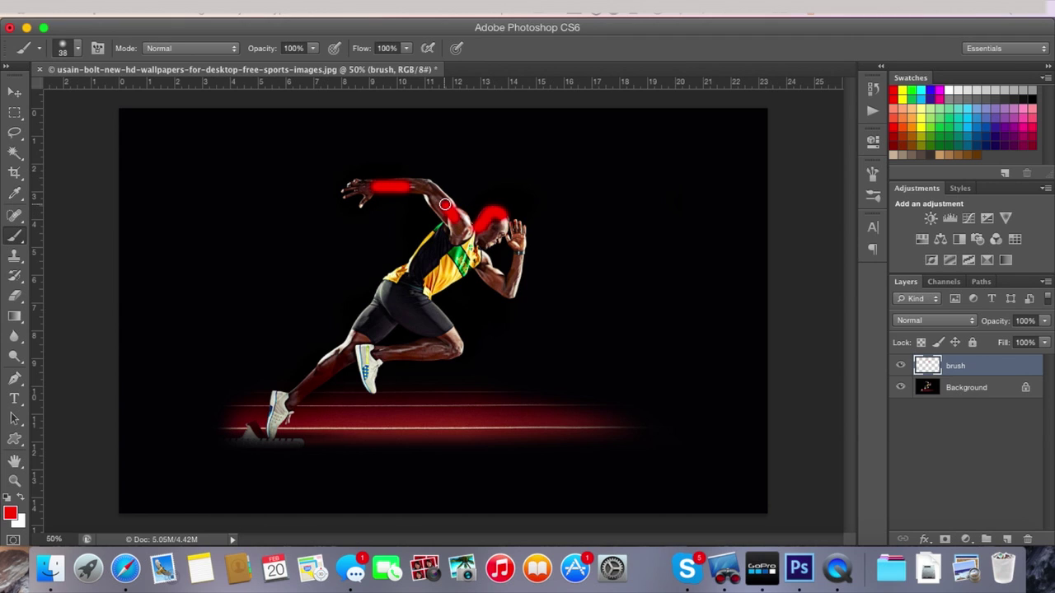
pyautogui.click(78, 50)
pyautogui.moveTo(47, 94); pyautogui.dragTo(36, 94)
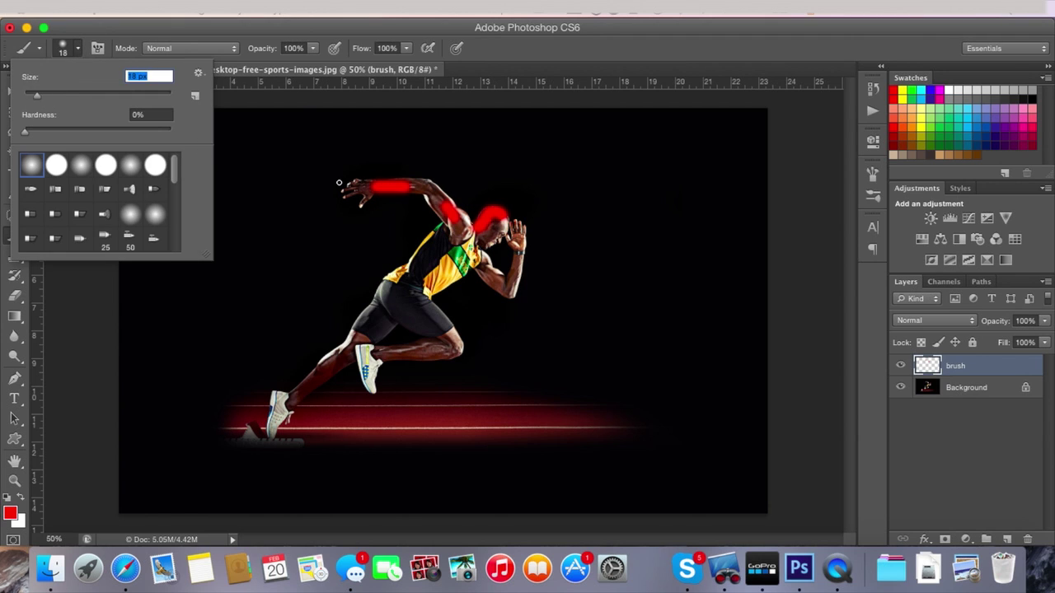
pyautogui.press('Return')
pyautogui.moveTo(443, 224); pyautogui.dragTo(384, 281)
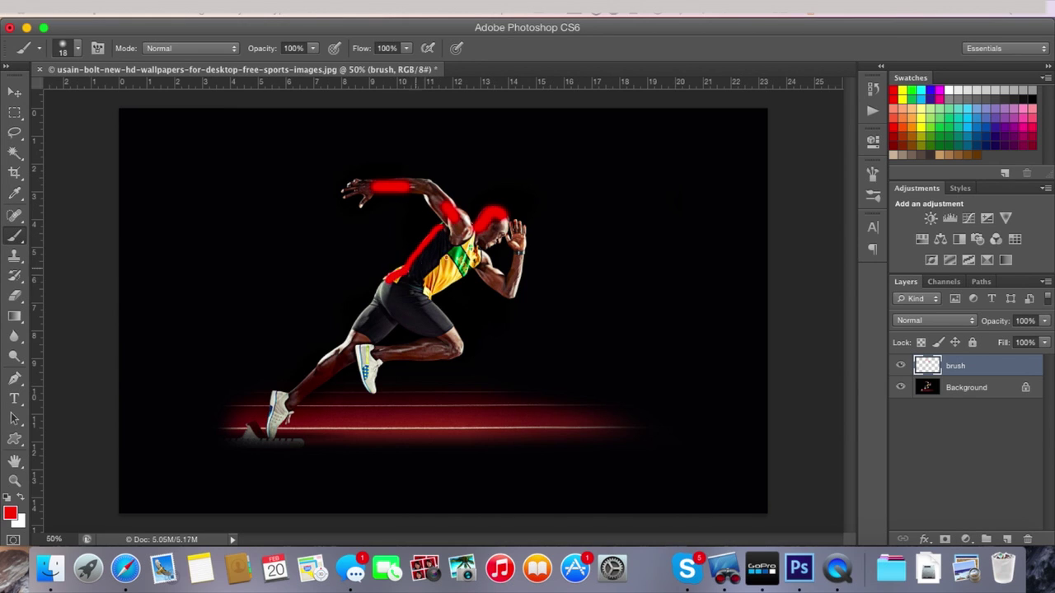
pyautogui.moveTo(466, 244)
pyautogui.mouseDown()
pyautogui.moveTo(426, 292)
pyautogui.moveTo(436, 249)
pyautogui.moveTo(414, 283)
pyautogui.moveTo(445, 241)
pyautogui.mouseUp()
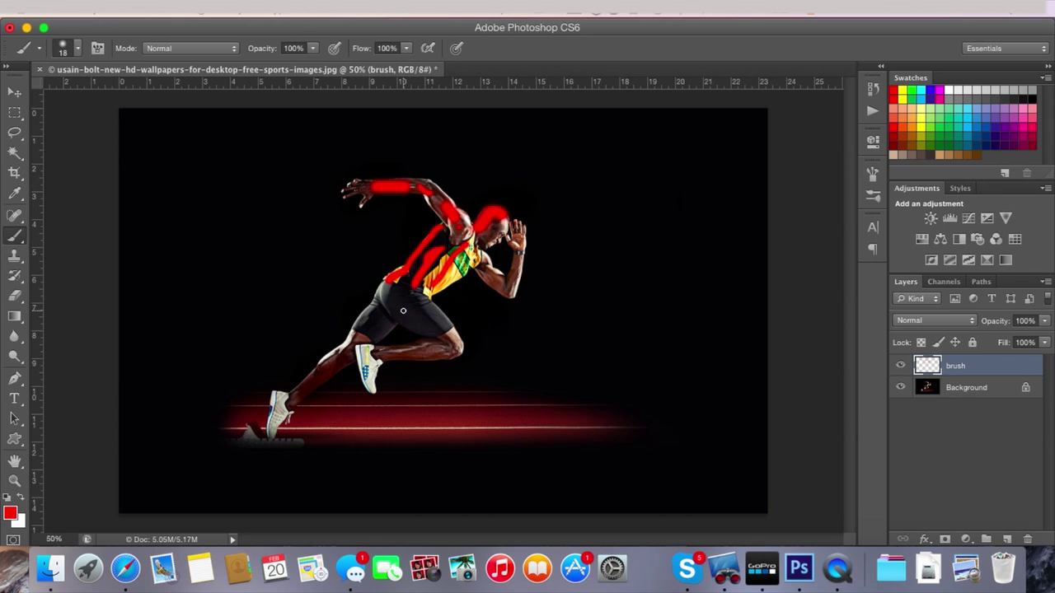
# Trace the hip, rear leg, shin and shoe in red, plus the forearm toward the elbow.
pyautogui.moveTo(388, 284); pyautogui.dragTo(445, 338)
pyautogui.moveTo(415, 302)
pyautogui.mouseDown()
pyautogui.moveTo(450, 333)
pyautogui.moveTo(359, 353)
pyautogui.moveTo(371, 392)
pyautogui.moveTo(377, 371)
pyautogui.moveTo(362, 348)
pyautogui.mouseUp()
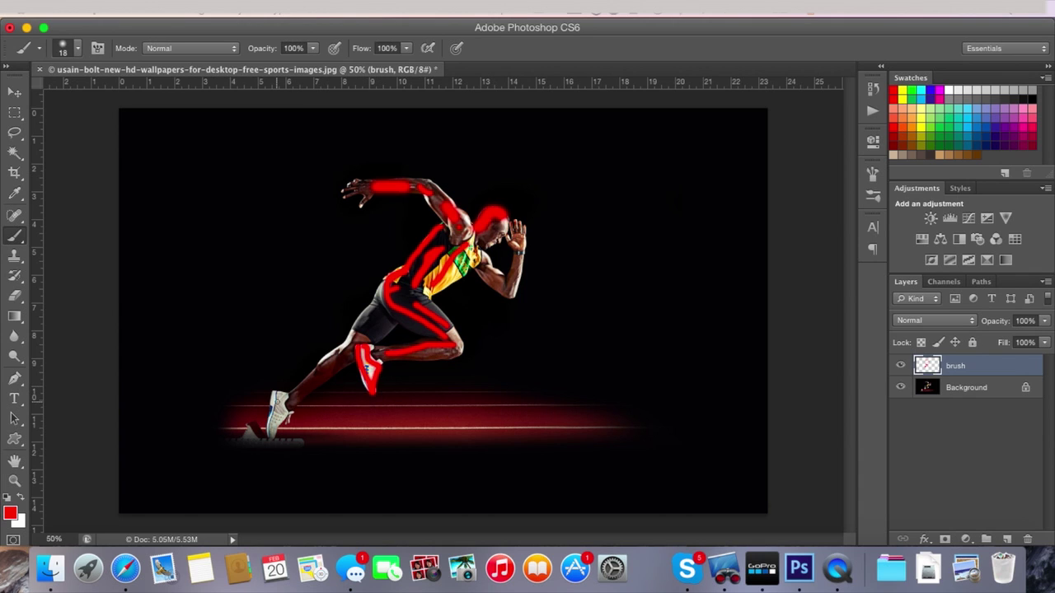
pyautogui.moveTo(277, 395)
pyautogui.mouseDown()
pyautogui.moveTo(270, 433)
pyautogui.moveTo(278, 395)
pyautogui.mouseUp()
pyautogui.moveTo(378, 311); pyautogui.dragTo(295, 398)
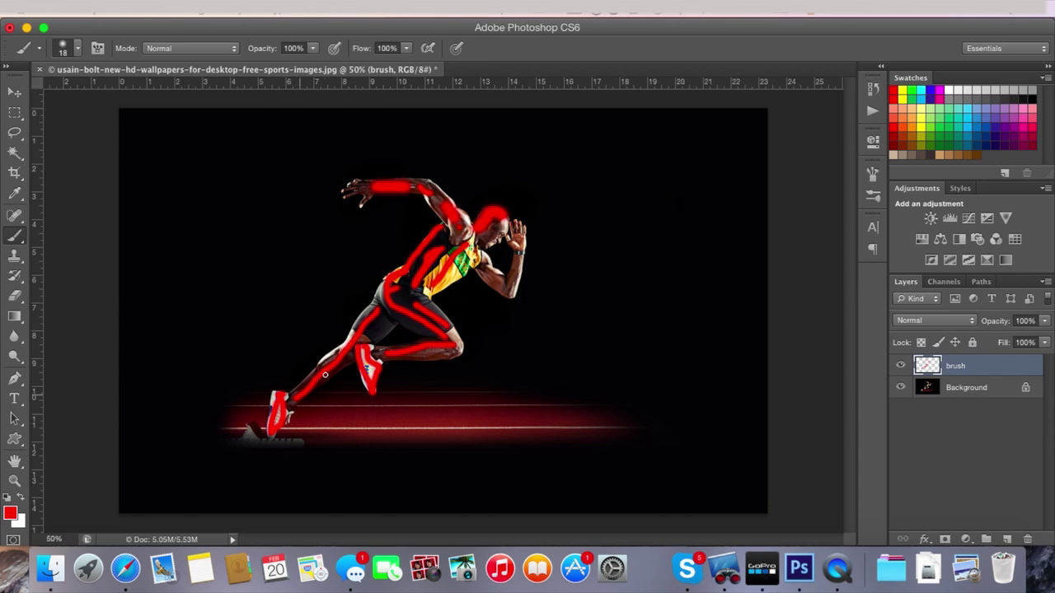
pyautogui.moveTo(390, 308); pyautogui.dragTo(369, 337)
pyautogui.moveTo(321, 364); pyautogui.dragTo(292, 398)
pyautogui.moveTo(508, 297); pyautogui.dragTo(484, 279)
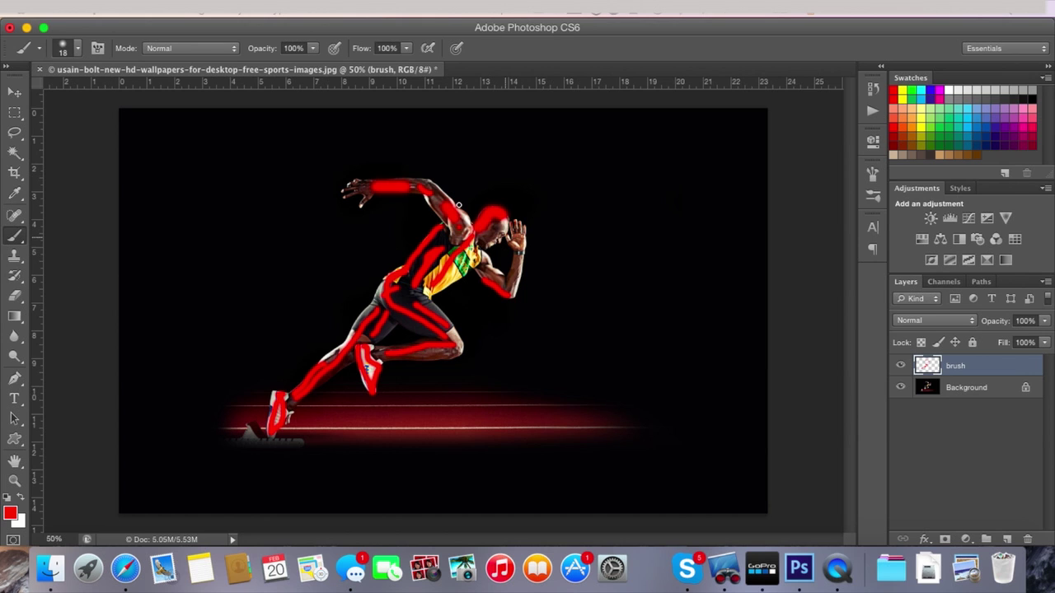
# Select the Background layer with the Move tool active.
pyautogui.scroll(-3, 223, 317)
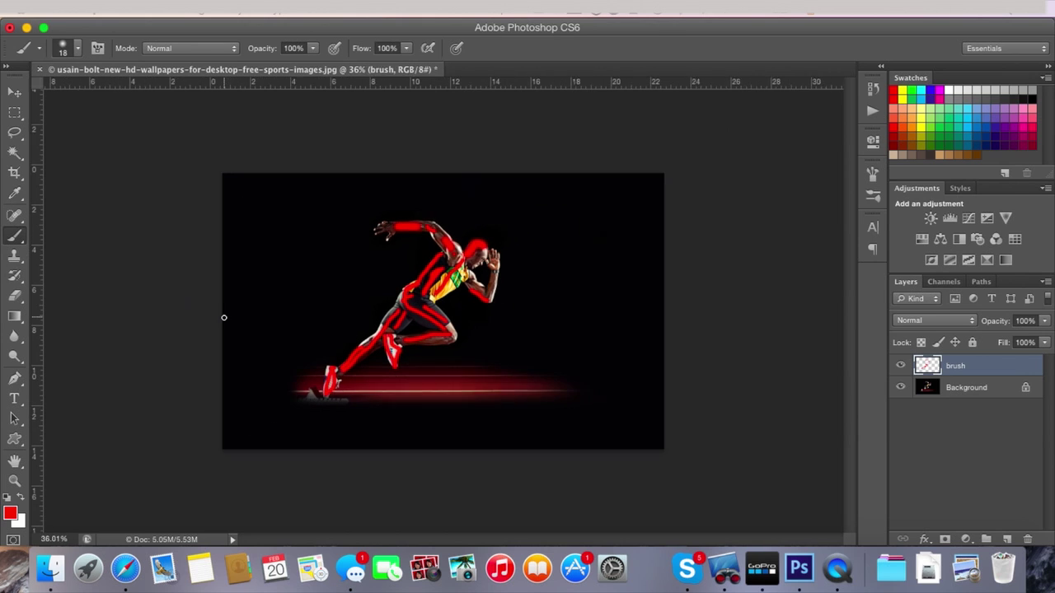
pyautogui.click(14, 91)
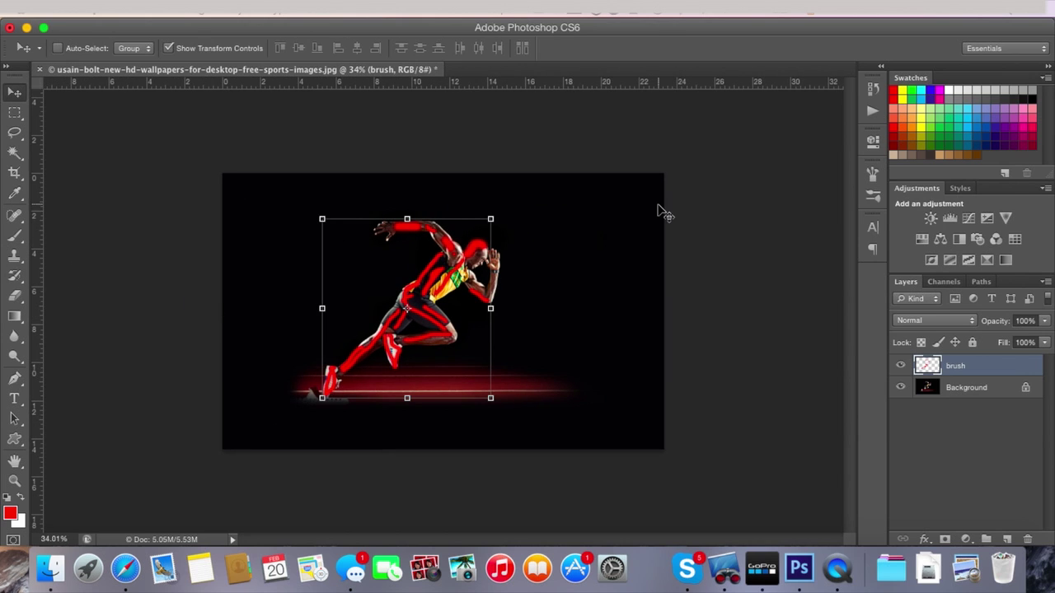
pyautogui.click(979, 390)
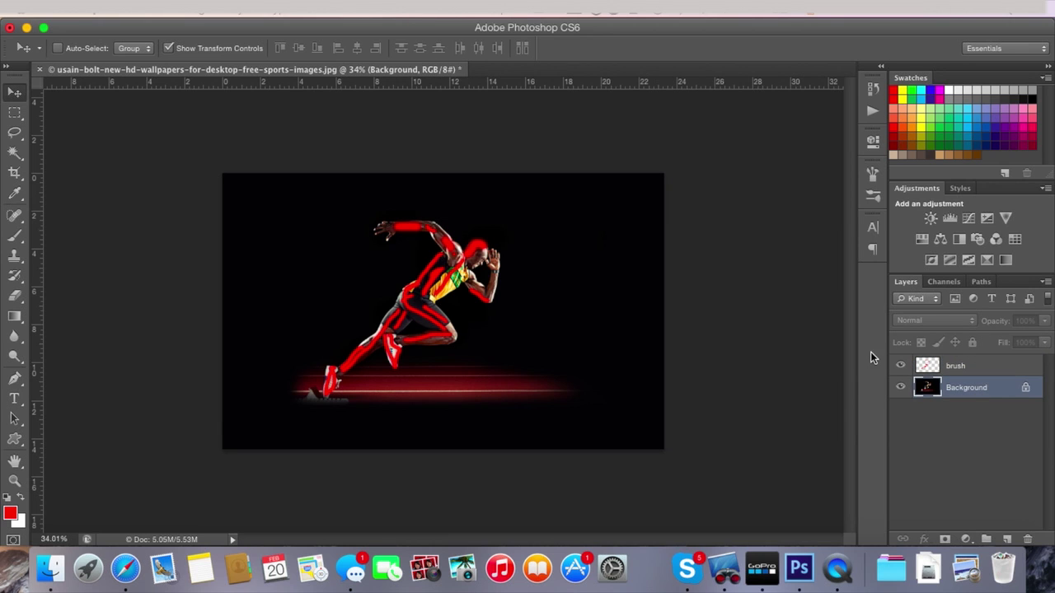
# Set the canvas width to 78 cm, anchored right so space is added on the left.
pyautogui.click(196, 8)
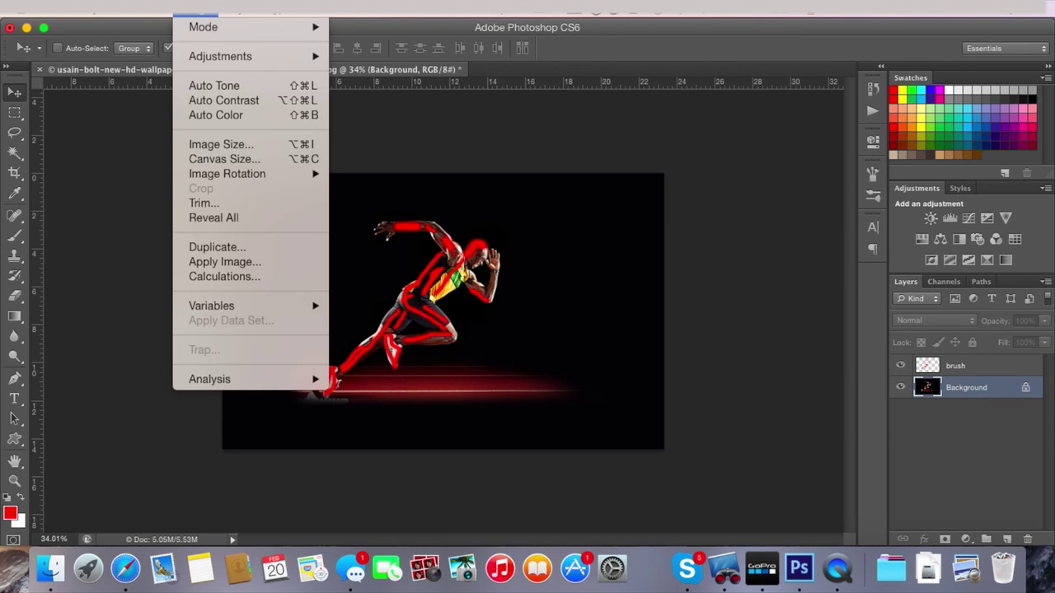
pyautogui.click(306, 160)
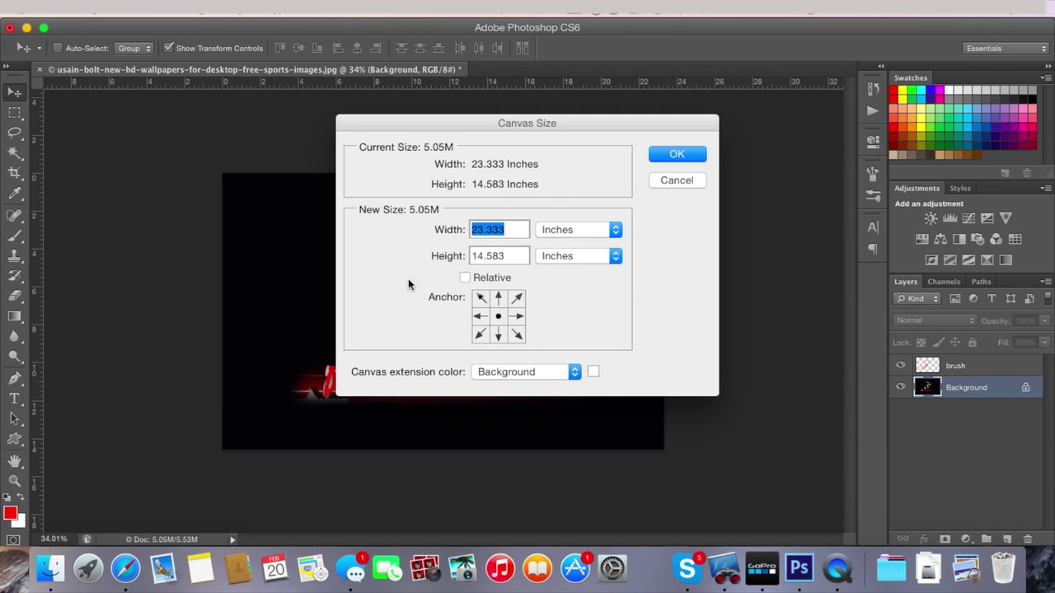
pyautogui.click(494, 318)
pyautogui.click(517, 317)
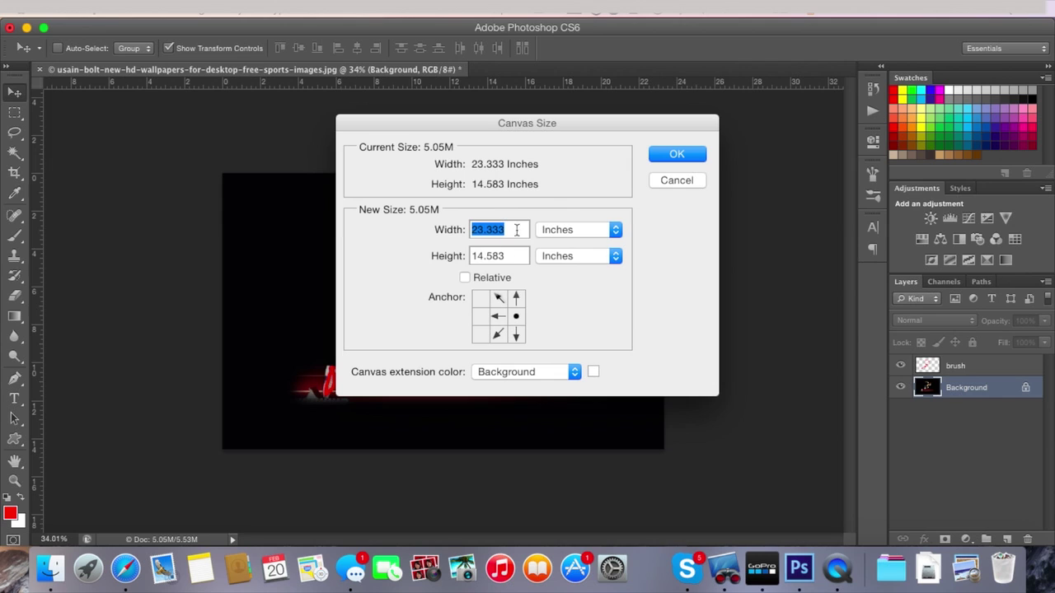
pyautogui.click(577, 230)
pyautogui.click(584, 244)
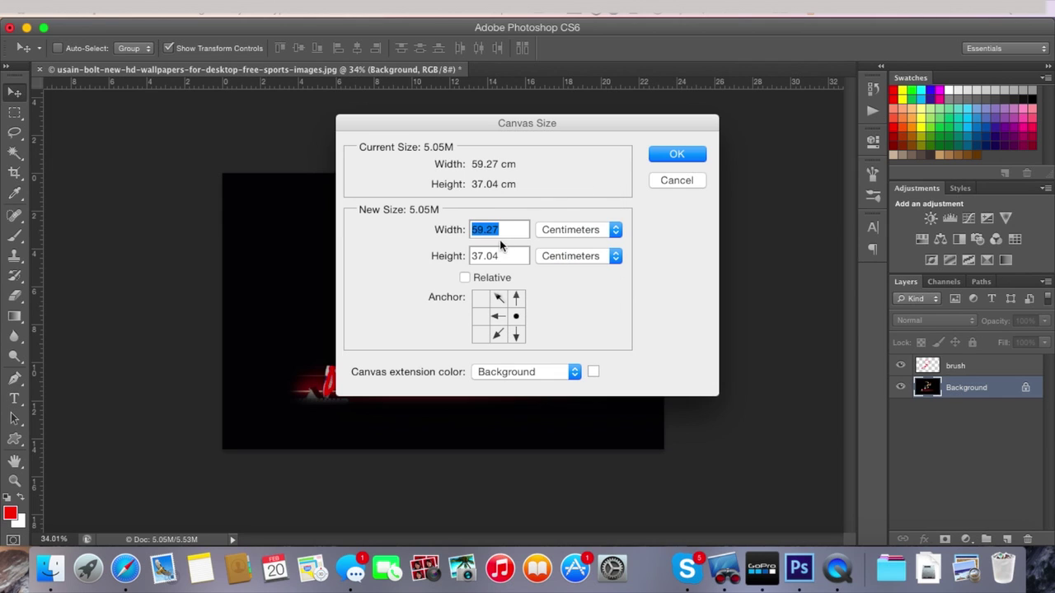
pyautogui.write('7')
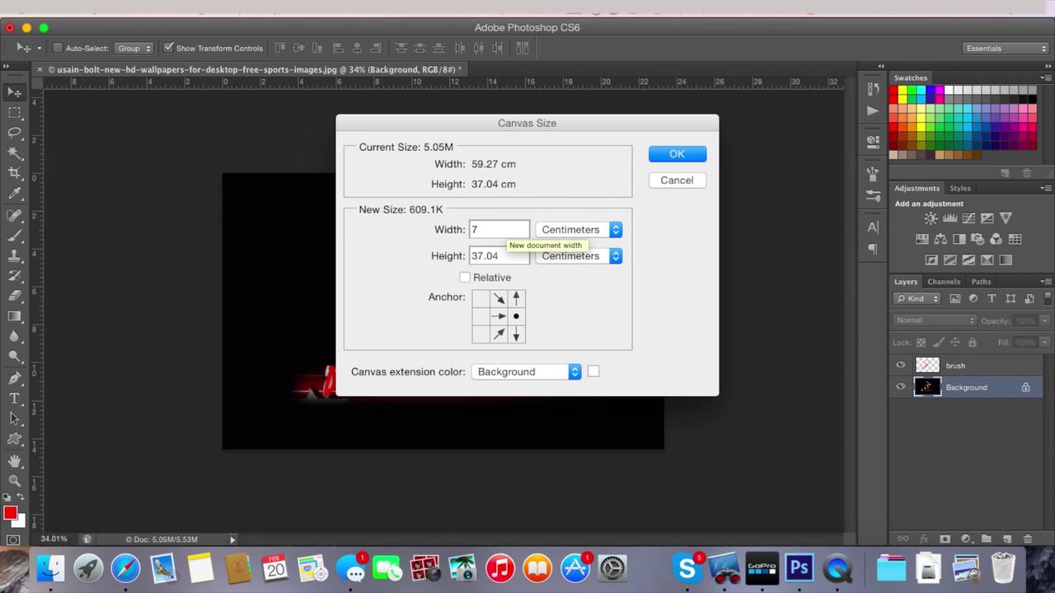
pyautogui.write('8')
pyautogui.press('Return')
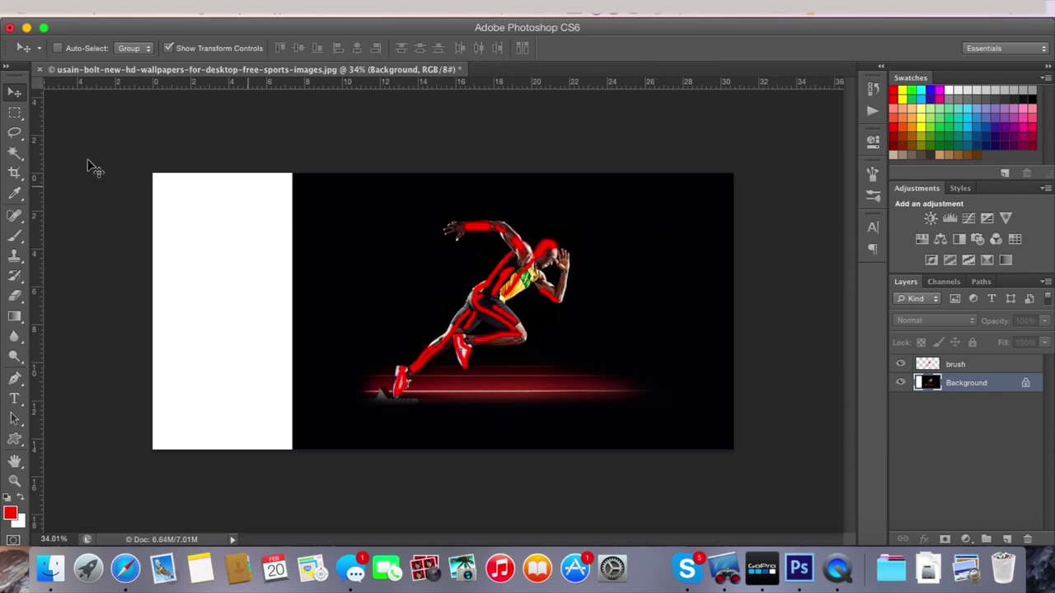
# Reset colours to black and white and paint the white strip black with a large brush.
pyautogui.click(6, 498)
pyautogui.click(14, 235)
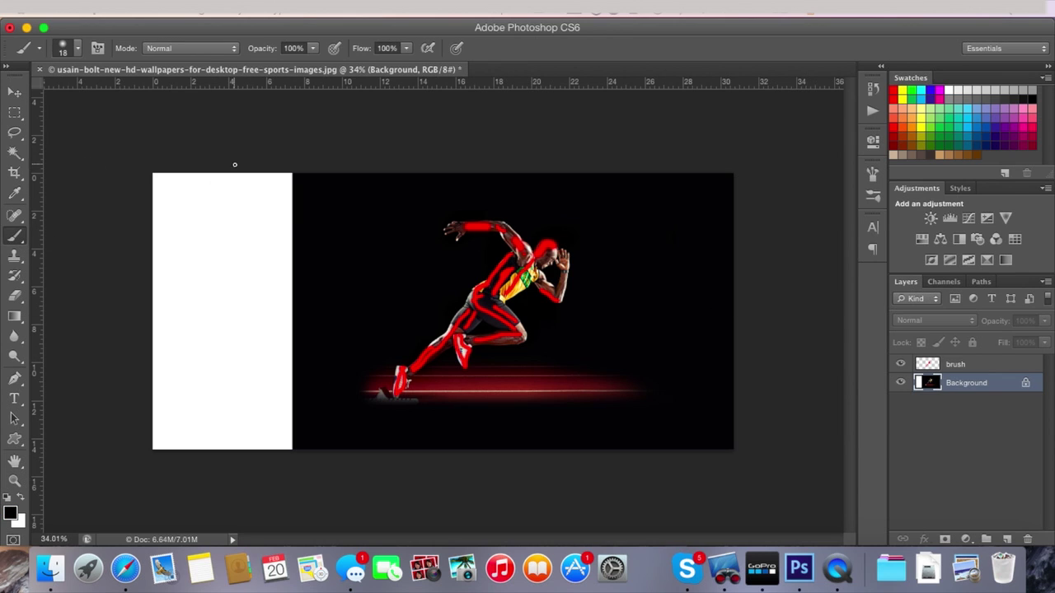
pyautogui.click(77, 49)
pyautogui.moveTo(37, 96)
pyautogui.mouseDown()
pyautogui.moveTo(167, 94)
pyautogui.moveTo(153, 94)
pyautogui.mouseUp()
pyautogui.moveTo(277, 146)
pyautogui.mouseDown()
pyautogui.moveTo(287, 193)
pyautogui.moveTo(236, 189)
pyautogui.moveTo(158, 229)
pyautogui.moveTo(160, 423)
pyautogui.moveTo(216, 486)
pyautogui.moveTo(278, 419)
pyautogui.moveTo(277, 436)
pyautogui.moveTo(274, 247)
pyautogui.mouseUp()
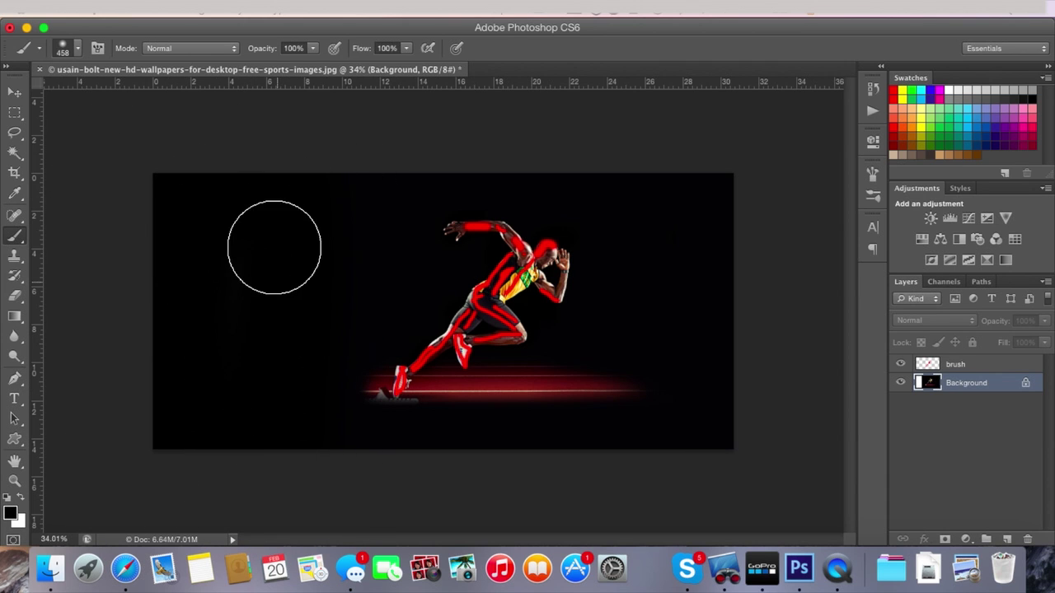
# Select the brush layer and check the brush opacity setting.
pyautogui.click(14, 94)
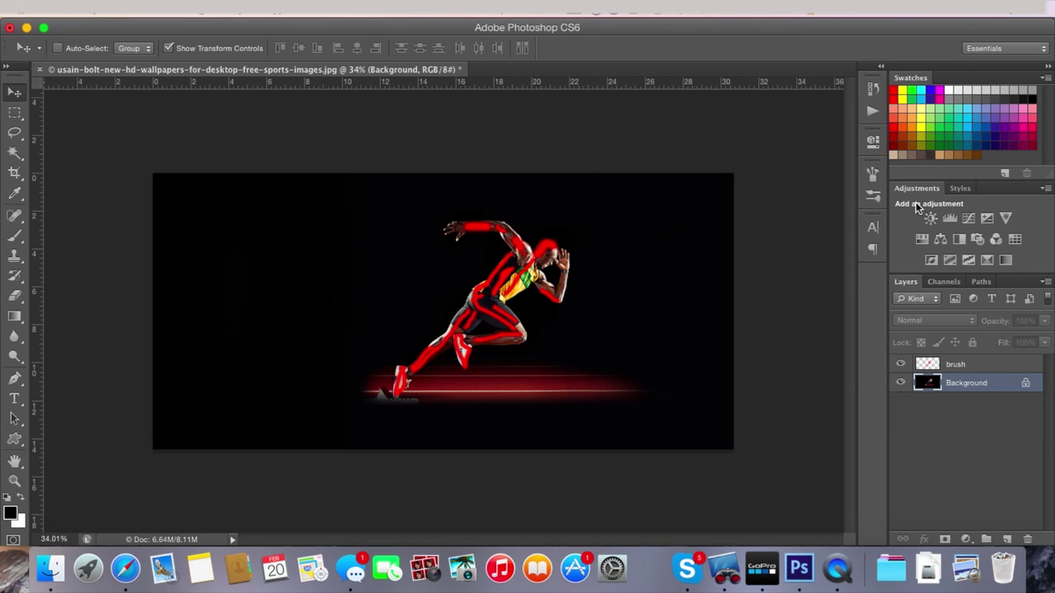
pyautogui.click(976, 366)
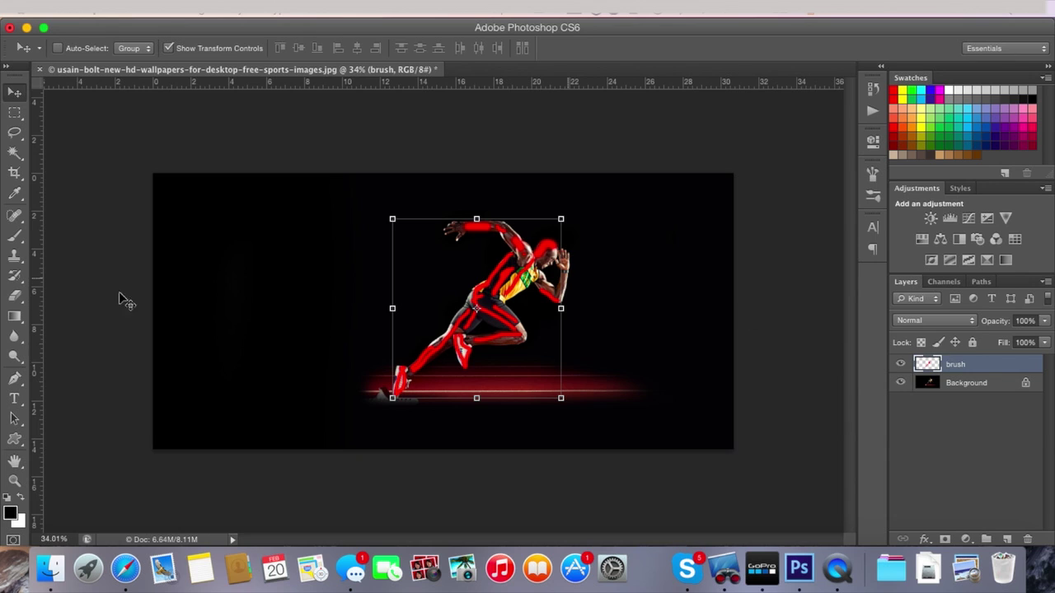
pyautogui.click(14, 234)
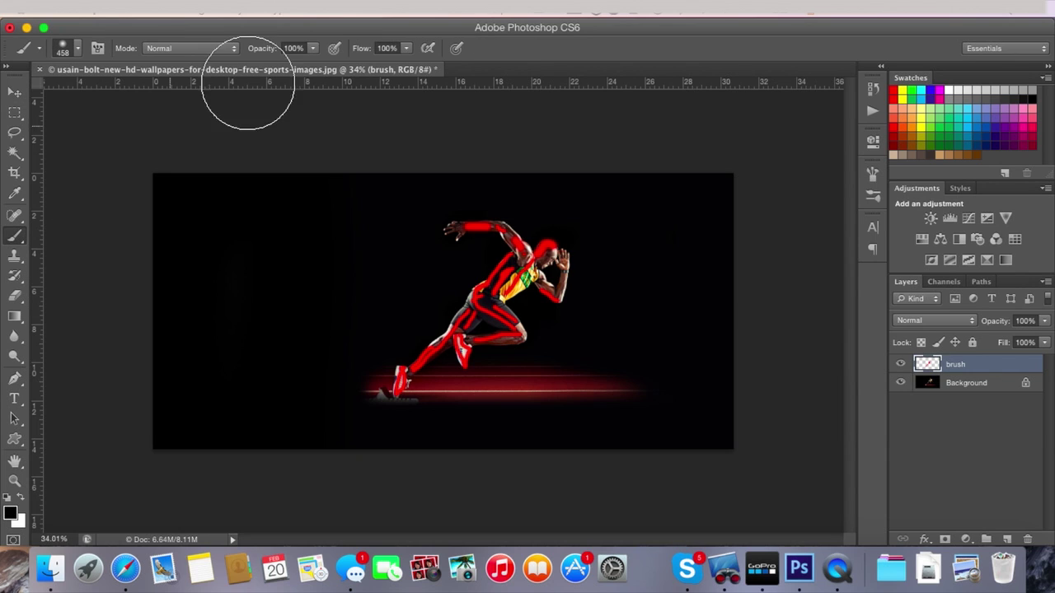
pyautogui.click(313, 49)
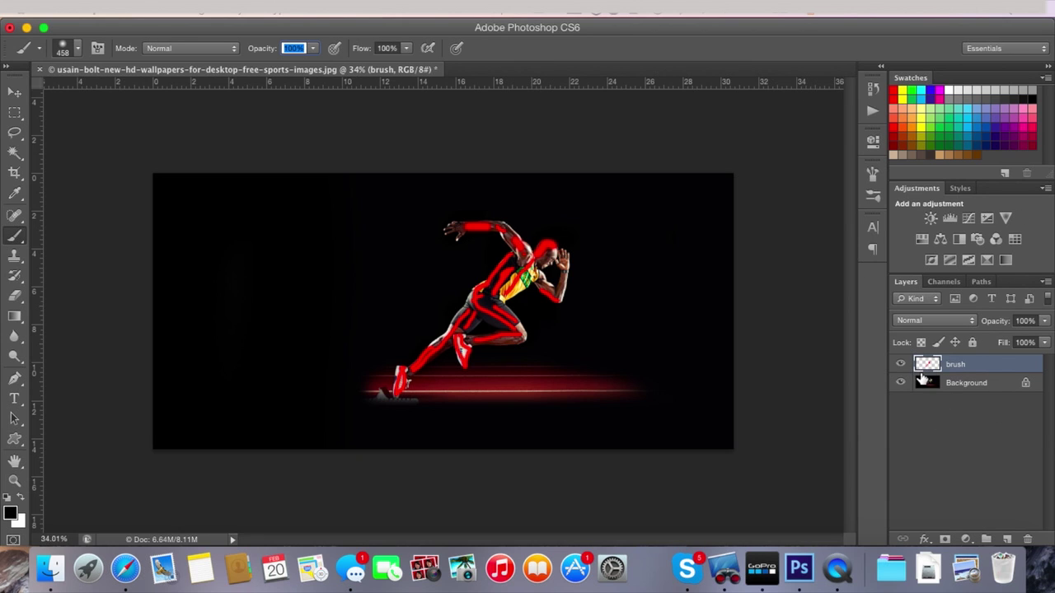
pyautogui.click(15, 93)
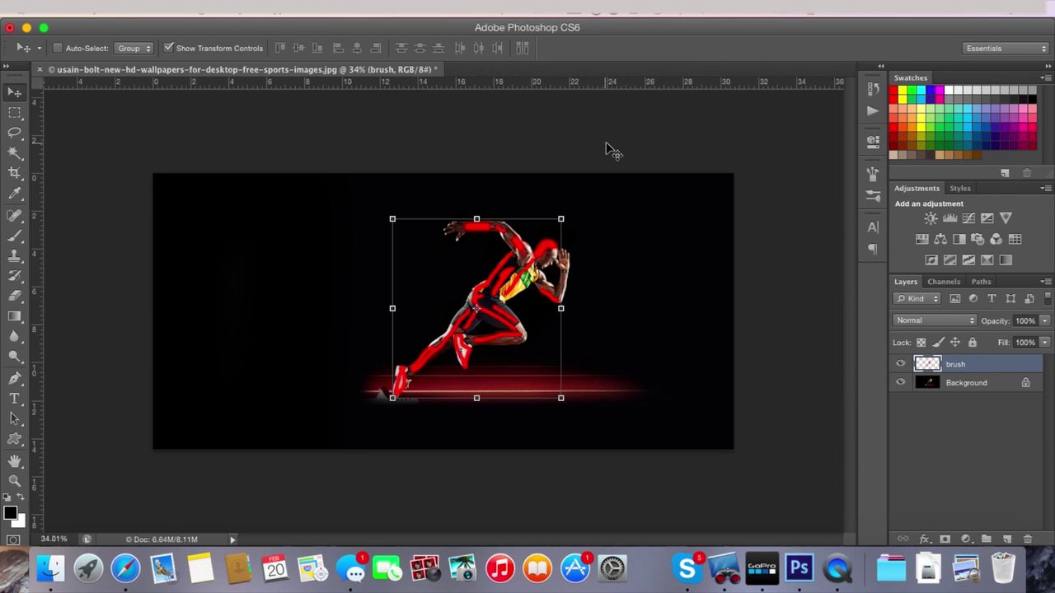
pyautogui.hotkey('ctrl', 'Right')
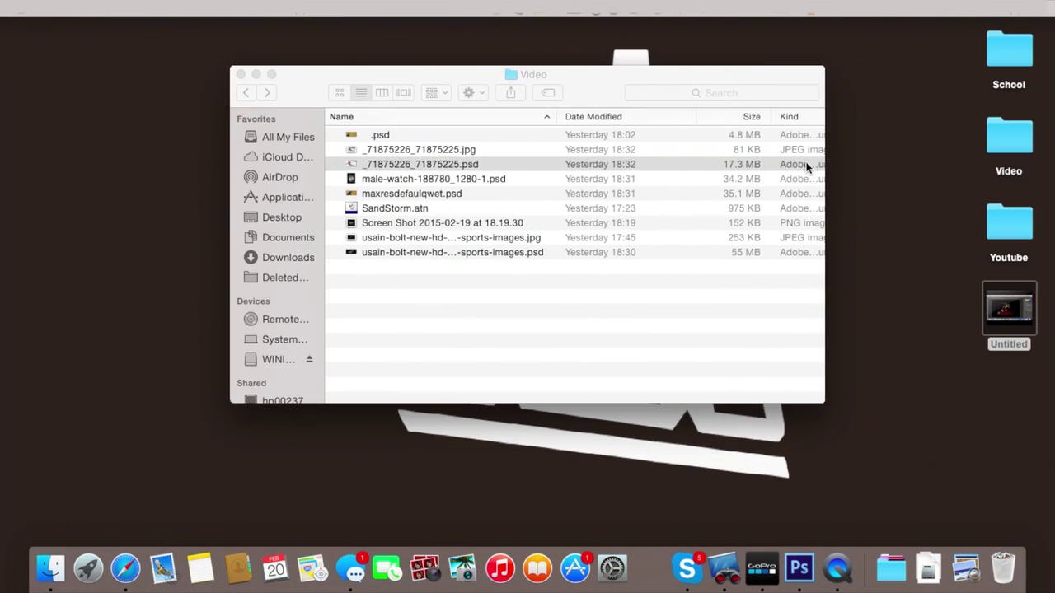
pyautogui.click(429, 208)
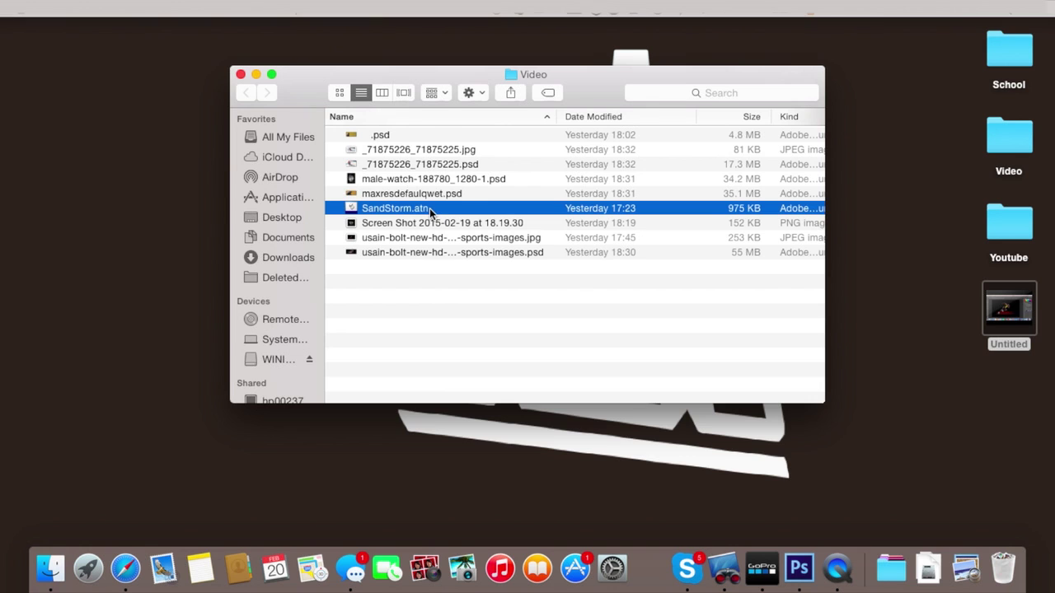
pyautogui.press('space')
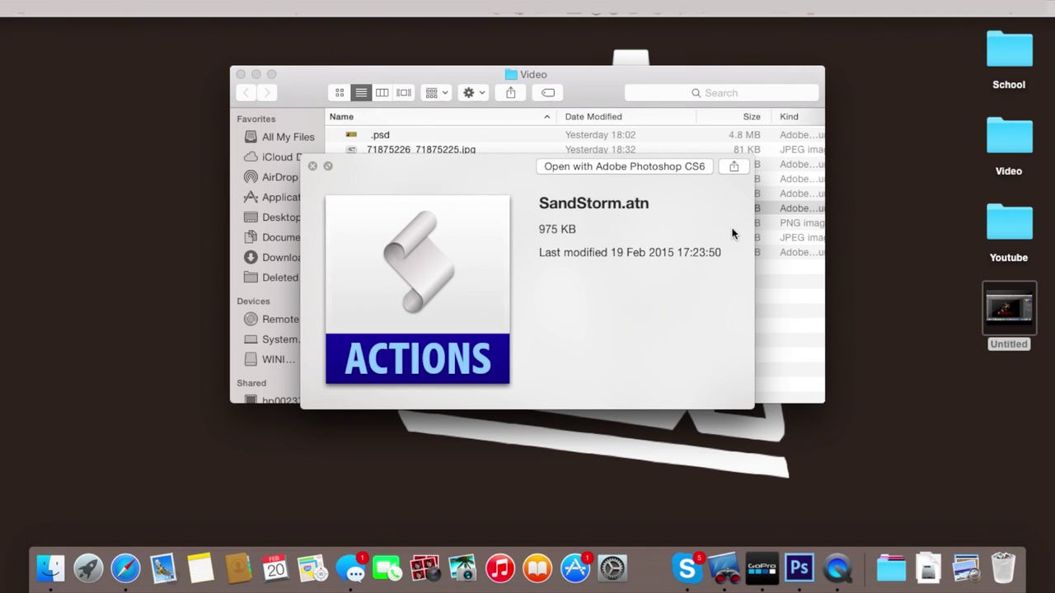
pyautogui.press('space')
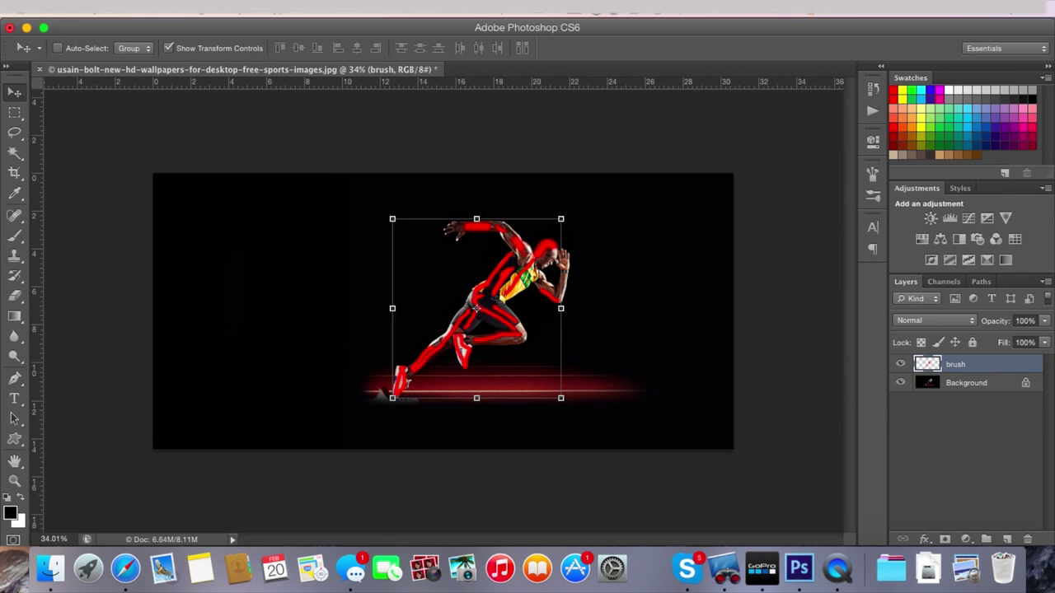
# Show the Actions panel and expand the SandStorm action set.
pyautogui.click(449, 8)
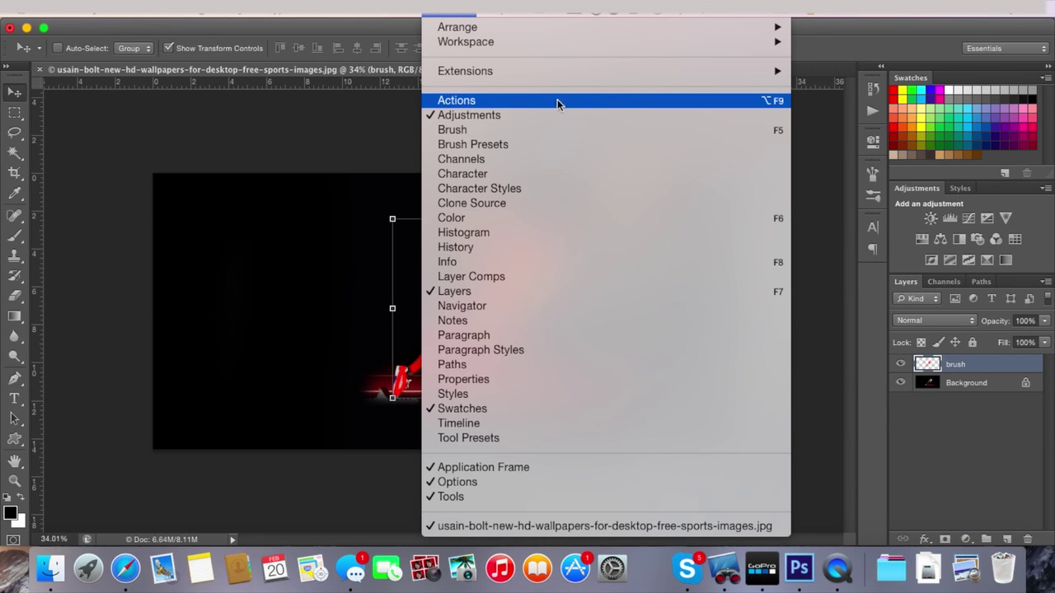
pyautogui.click(468, 101)
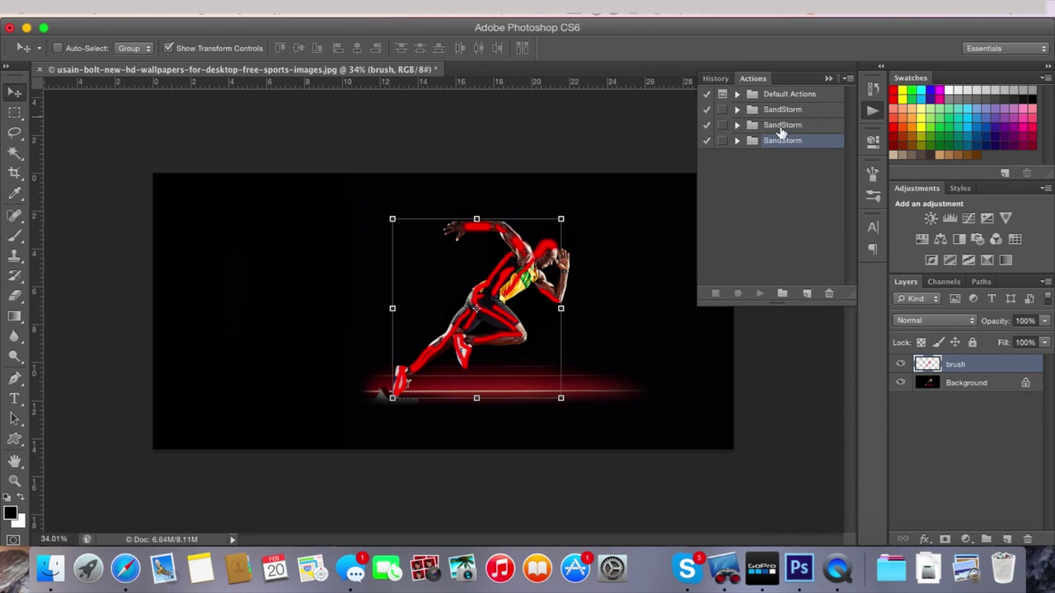
pyautogui.click(737, 109)
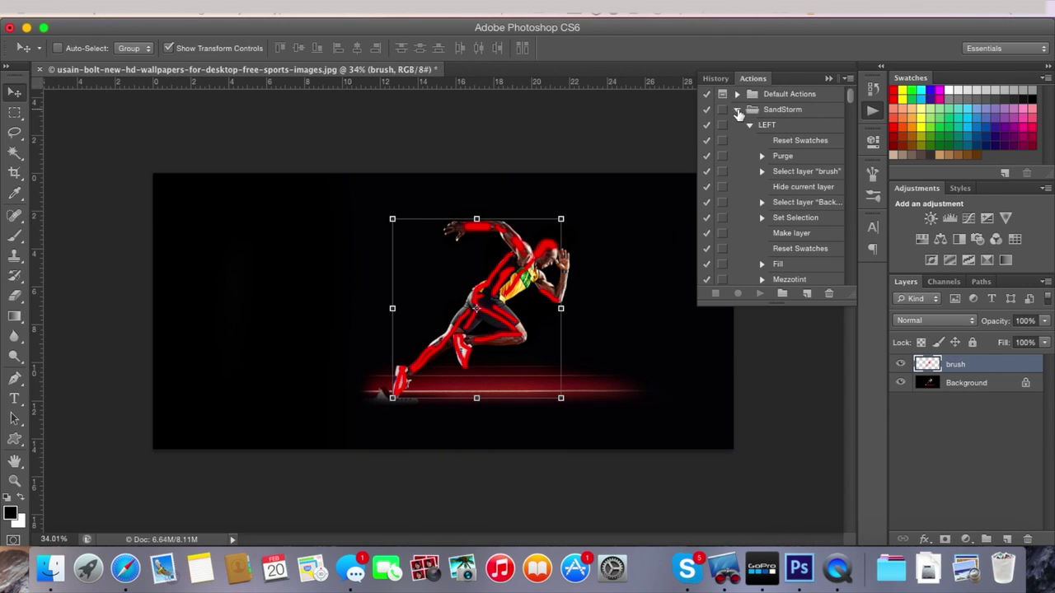
# Select the LEFT action in the SandStorm set.
pyautogui.click(749, 127)
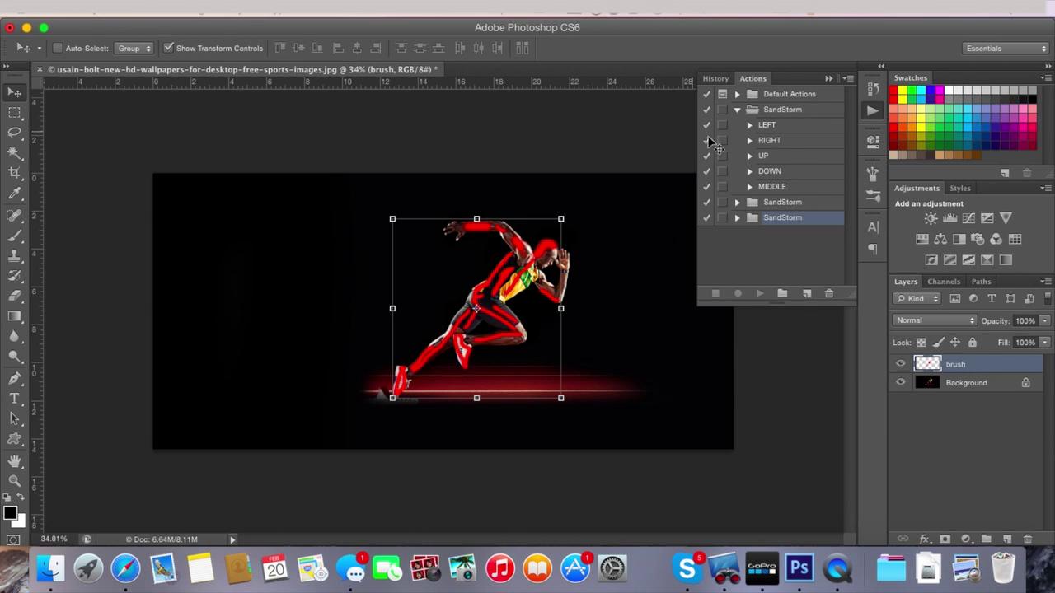
pyautogui.click(767, 128)
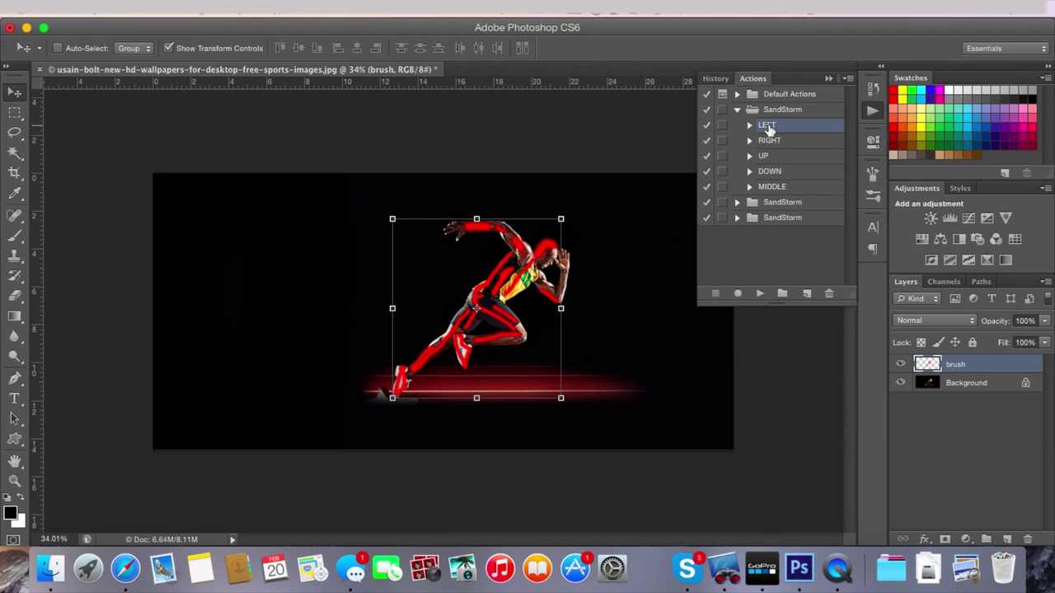
pyautogui.click(813, 142)
pyautogui.click(801, 158)
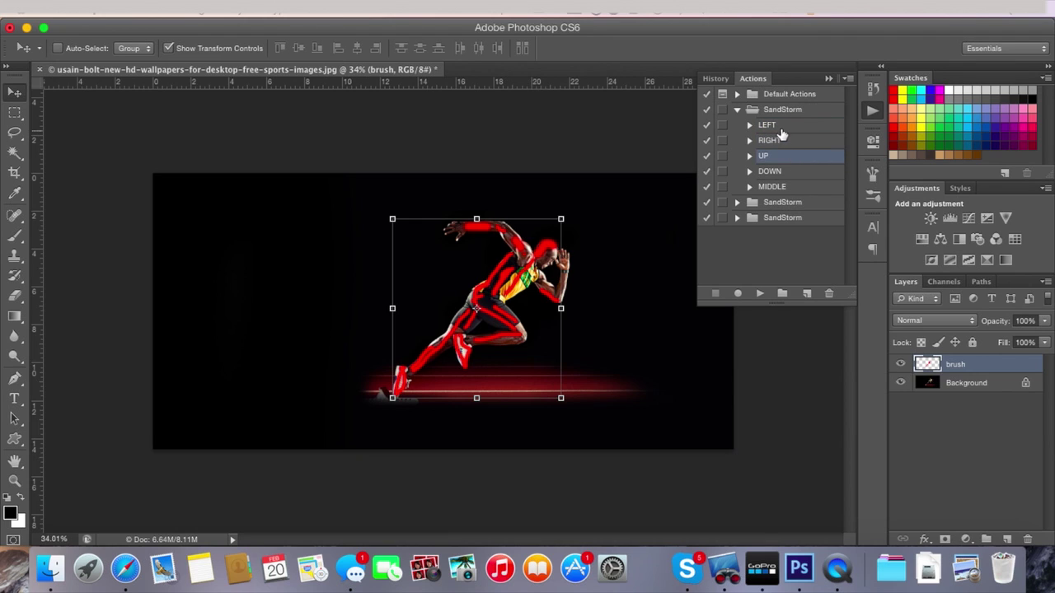
pyautogui.click(781, 128)
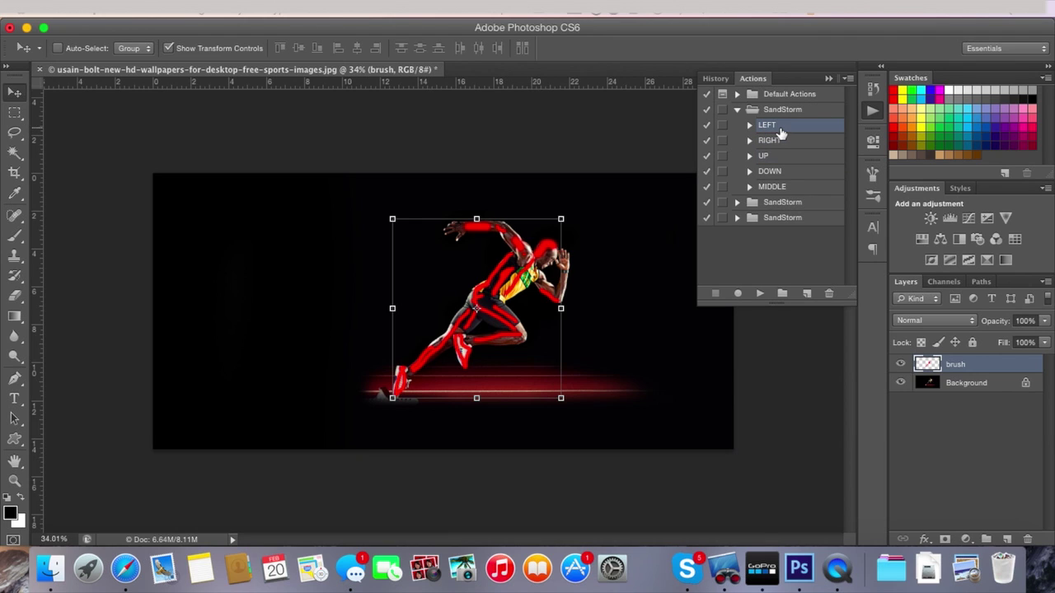
# Play the LEFT SandStorm action and let it run to completion.
pyautogui.click(760, 294)
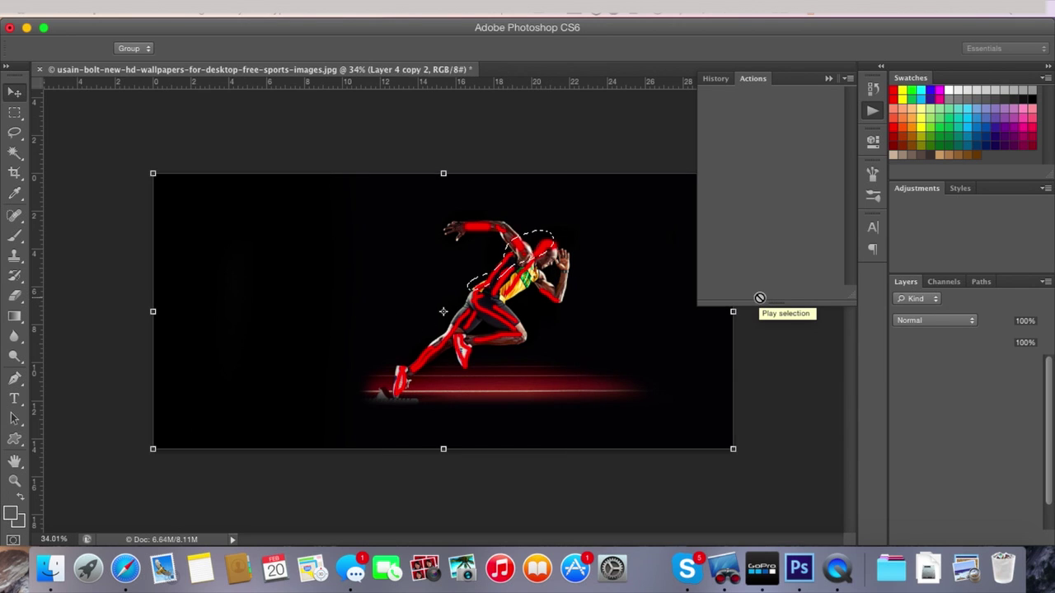
pyautogui.click(759, 294)
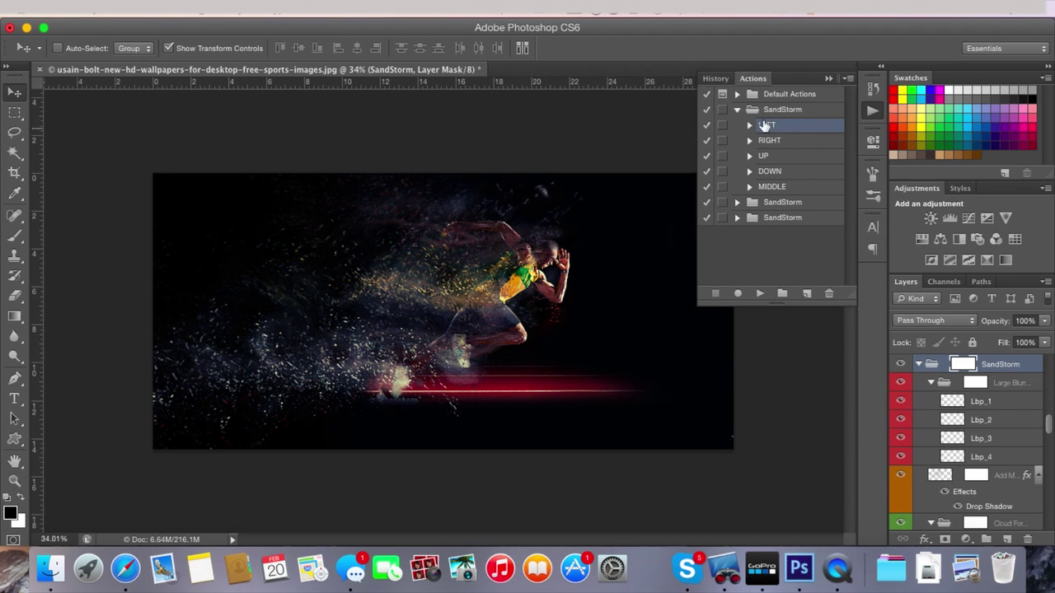
# Collapse the Actions panel and scroll around the canvas to inspect the particle effect.
pyautogui.click(829, 78)
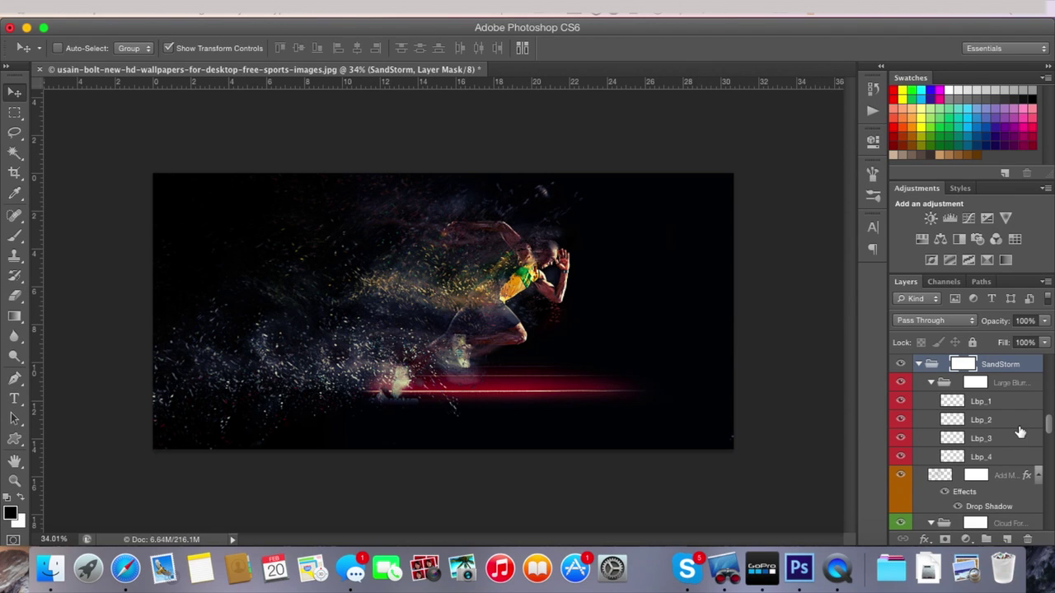
pyautogui.scroll(5, 586, 247)
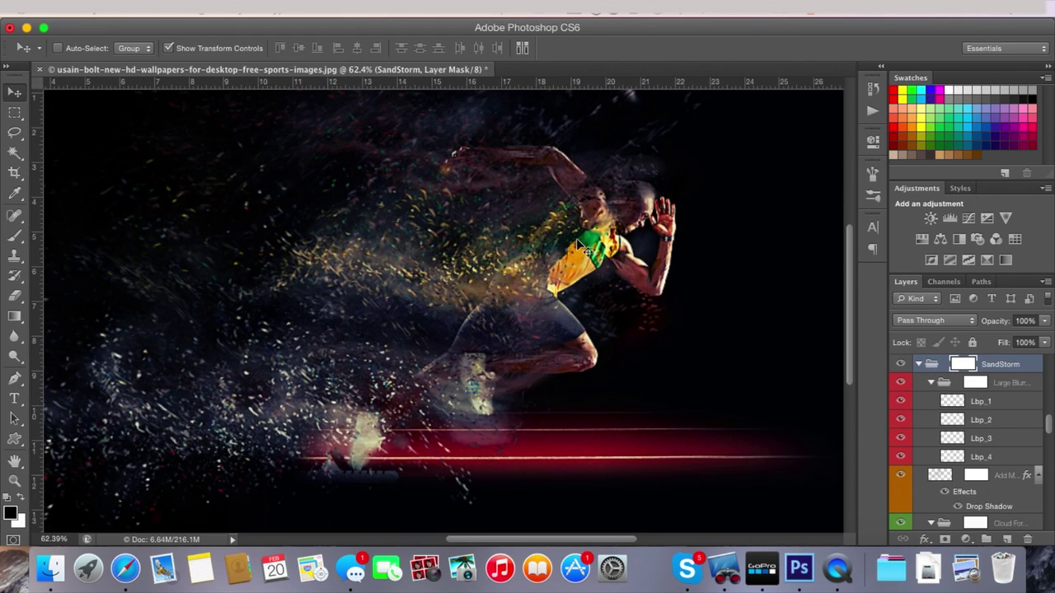
pyautogui.scroll(2, 581, 245)
pyautogui.hscroll(-3, 581, 246)
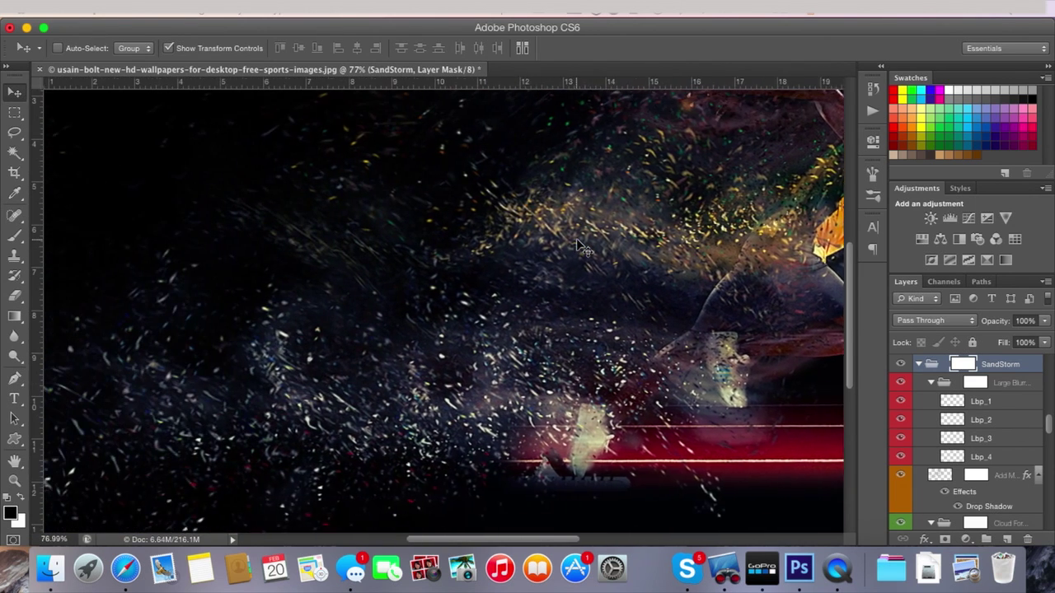
pyautogui.hscroll(8, 576, 238)
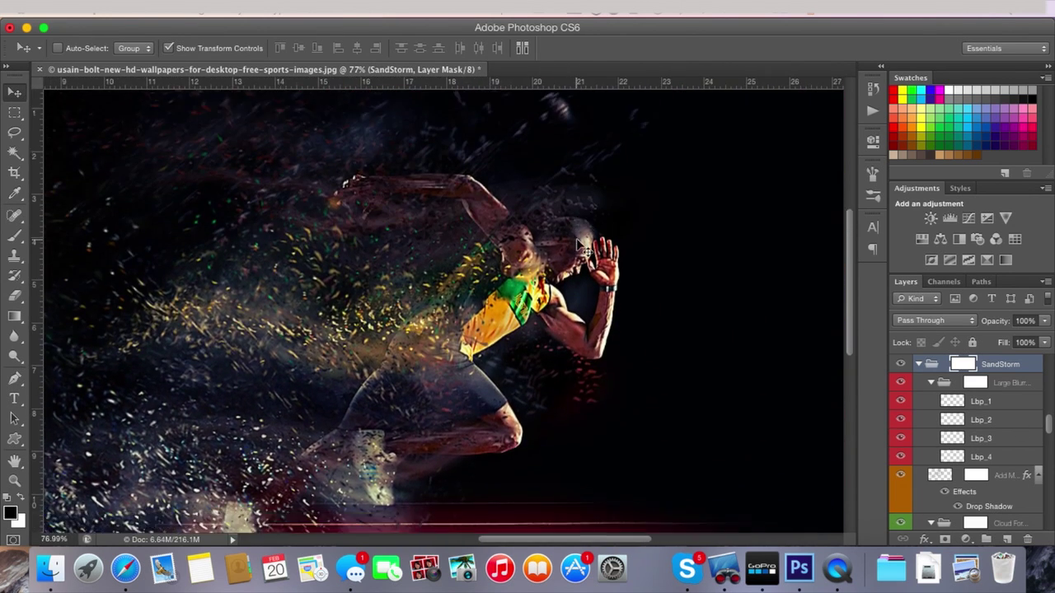
pyautogui.hscroll(-1, 581, 245)
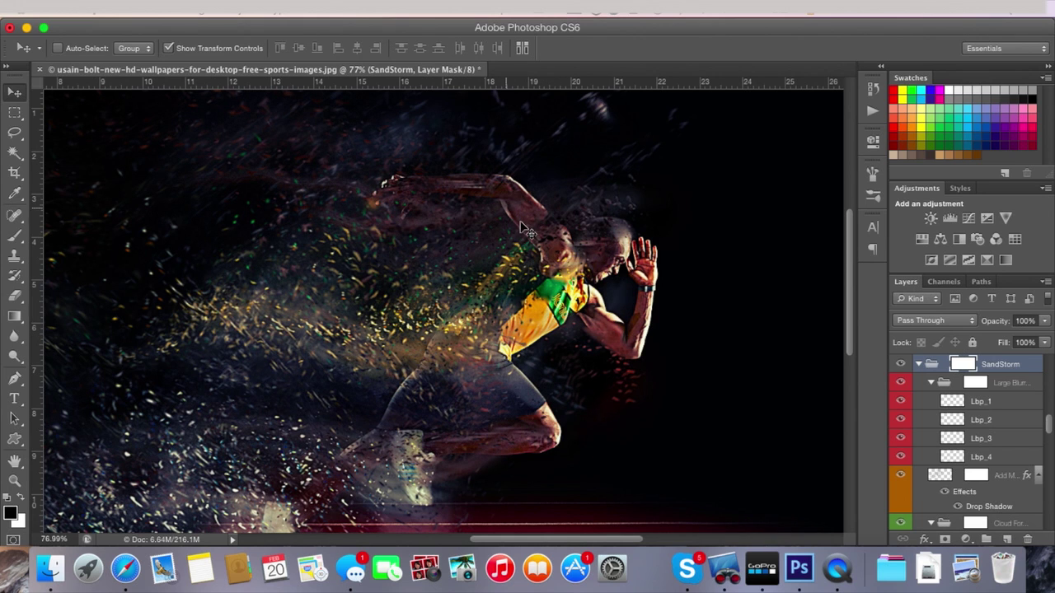
pyautogui.scroll(-3, 528, 231)
pyautogui.hscroll(-3, 527, 230)
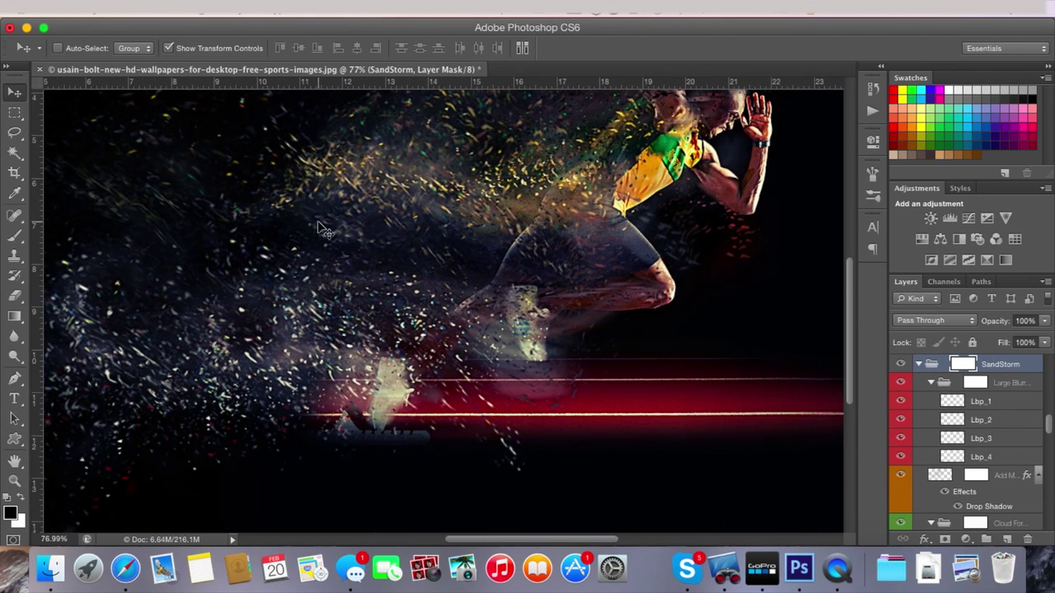
pyautogui.scroll(-3, 323, 229)
pyautogui.hscroll(-3, 323, 228)
pyautogui.scroll(1, 246, 249)
pyautogui.scroll(-1, 241, 247)
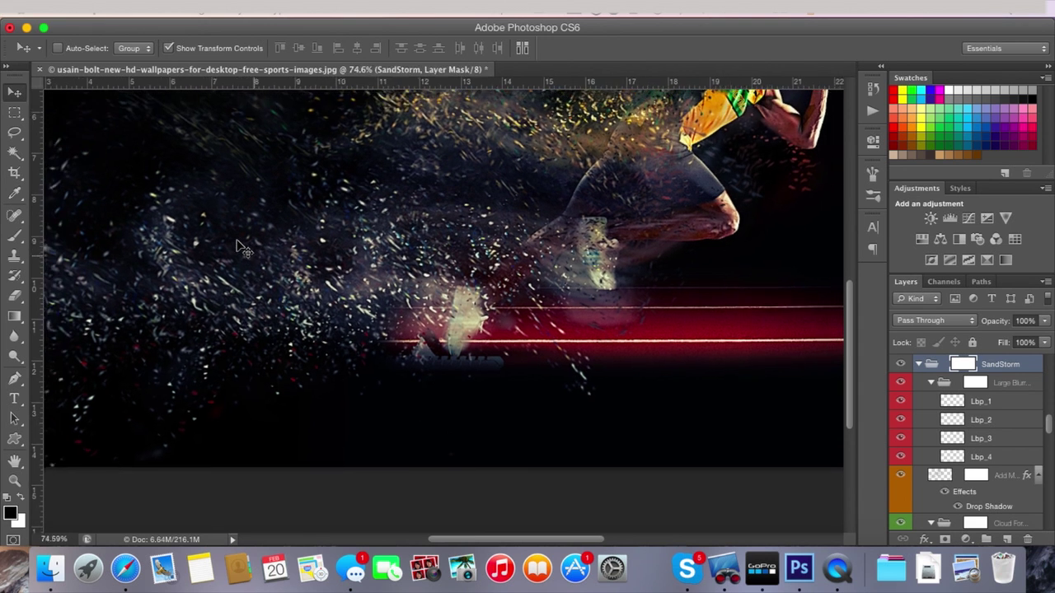
pyautogui.scroll(-5, 241, 247)
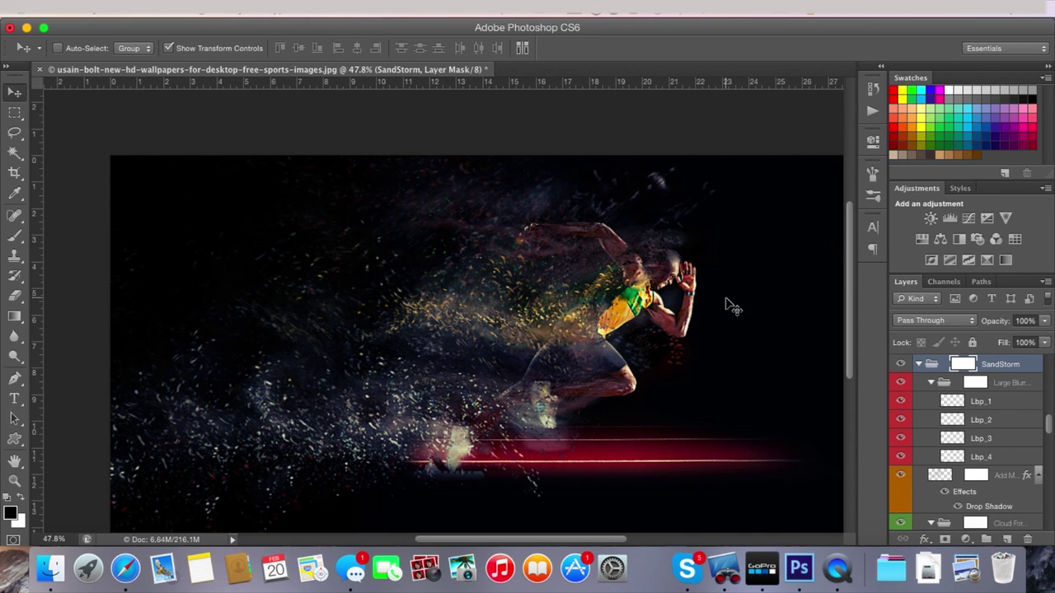
# Open the SandStorm group's Large Blurred Particles and select layer Lbp_1.
pyautogui.click(920, 365)
pyautogui.scroll(10, 920, 369)
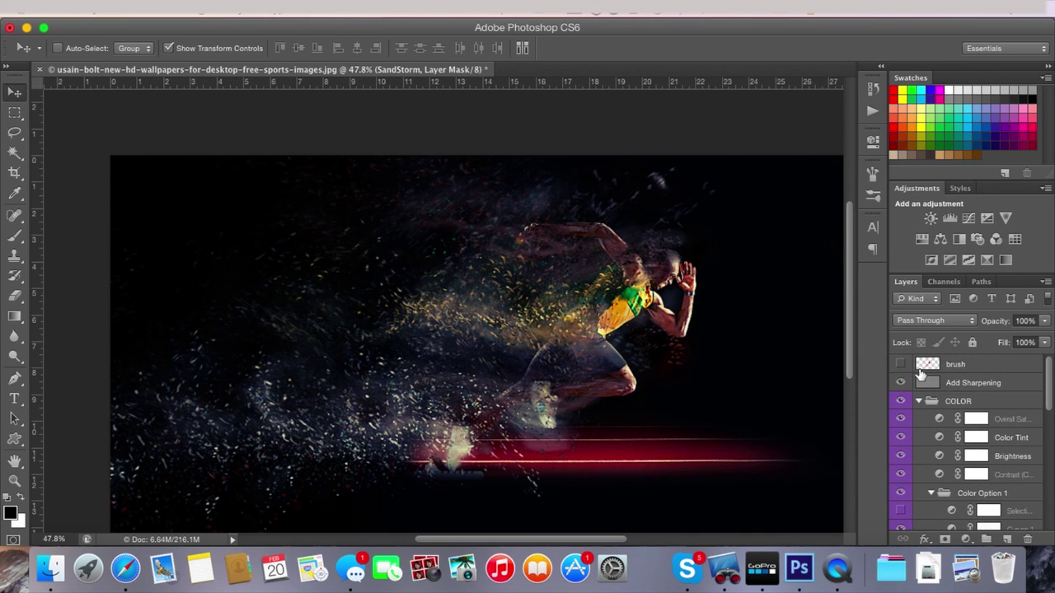
pyautogui.click(919, 401)
pyautogui.click(919, 401)
pyautogui.click(919, 401)
pyautogui.click(919, 419)
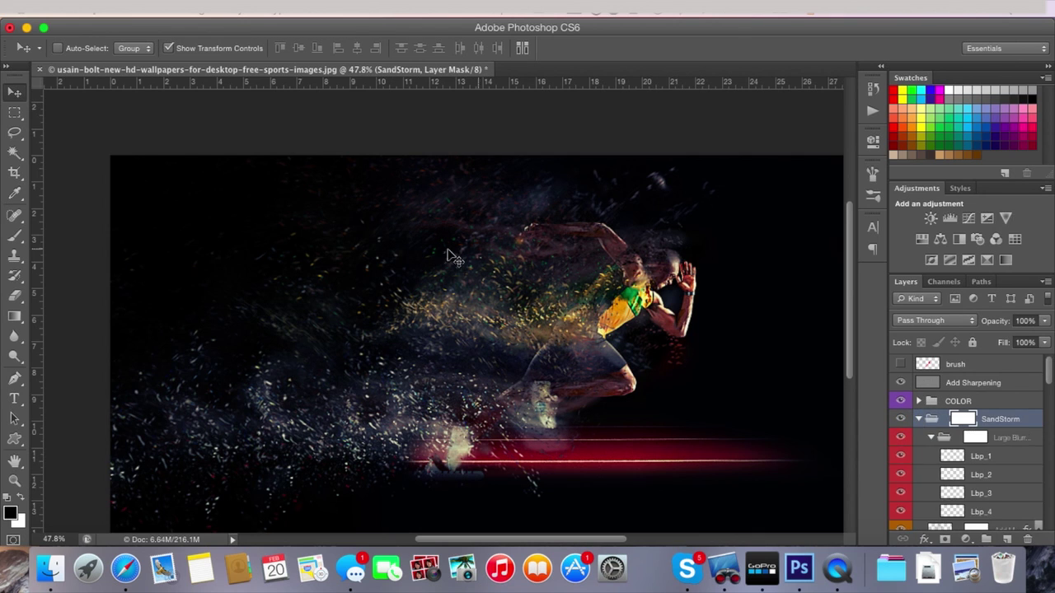
pyautogui.click(981, 458)
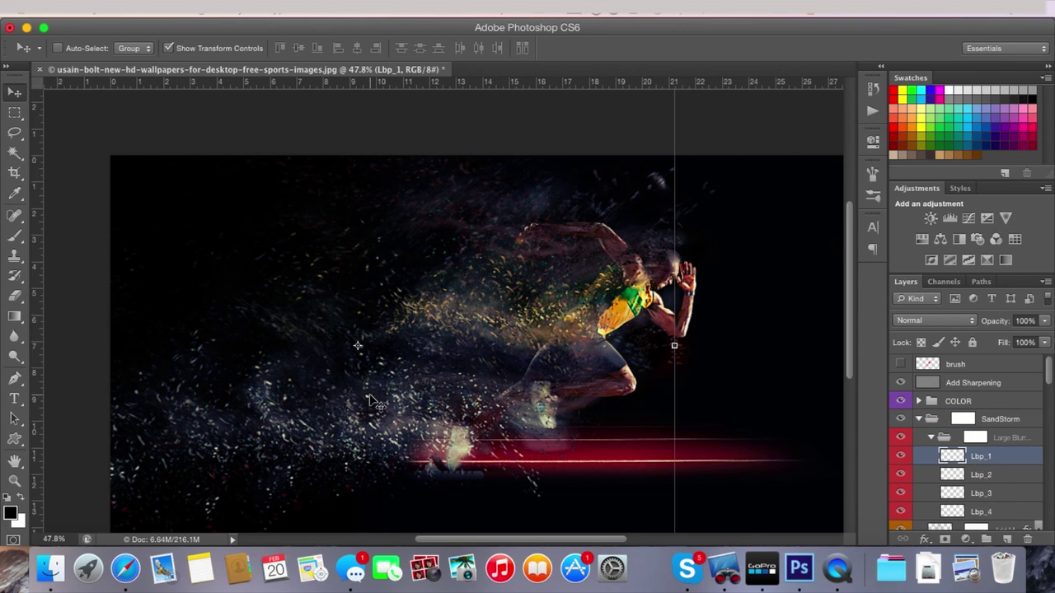
pyautogui.click(919, 419)
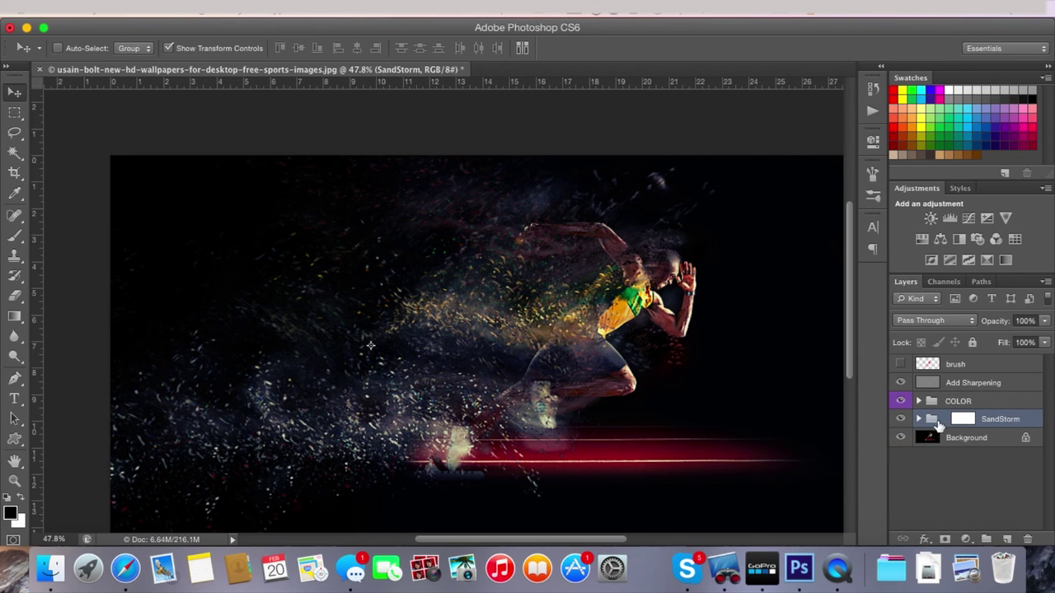
pyautogui.click(919, 420)
pyautogui.click(1004, 442)
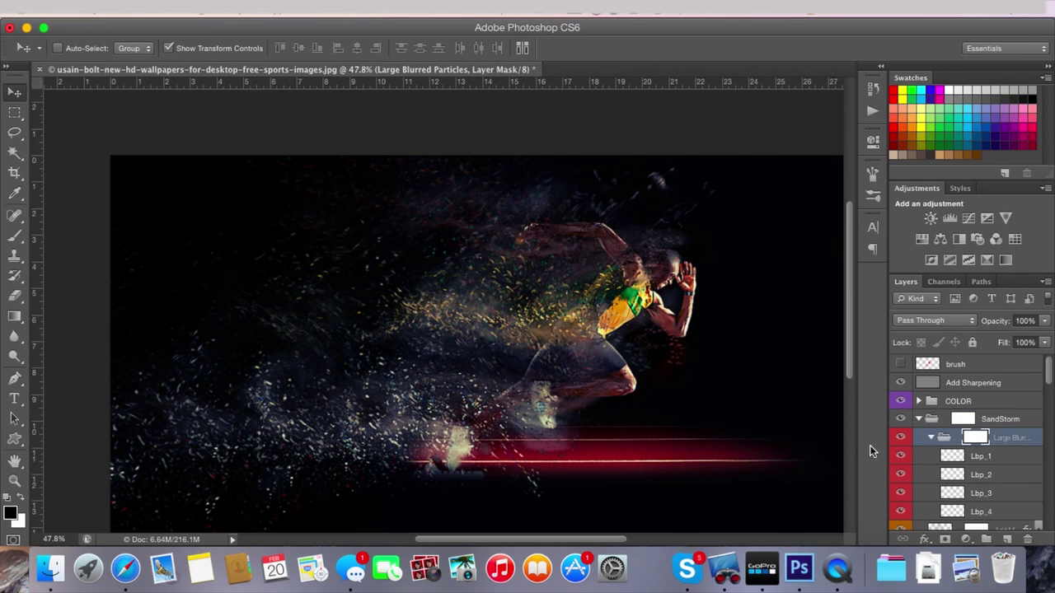
pyautogui.click(1002, 460)
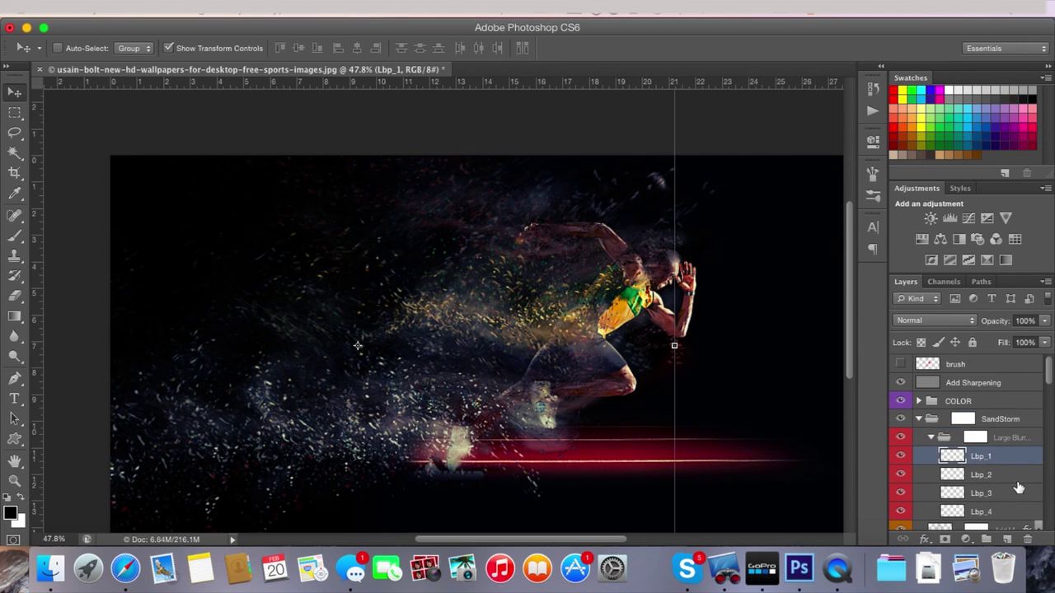
# Drag the Lbp_1 particles further left with the Move tool.
pyautogui.scroll(-3, 1007, 504)
pyautogui.scroll(2, 1006, 505)
pyautogui.moveTo(622, 421); pyautogui.dragTo(375, 375)
# Scale up the Lbp_1 large particles, shift them upward, and commit the transform.
pyautogui.scroll(-5, 375, 375)
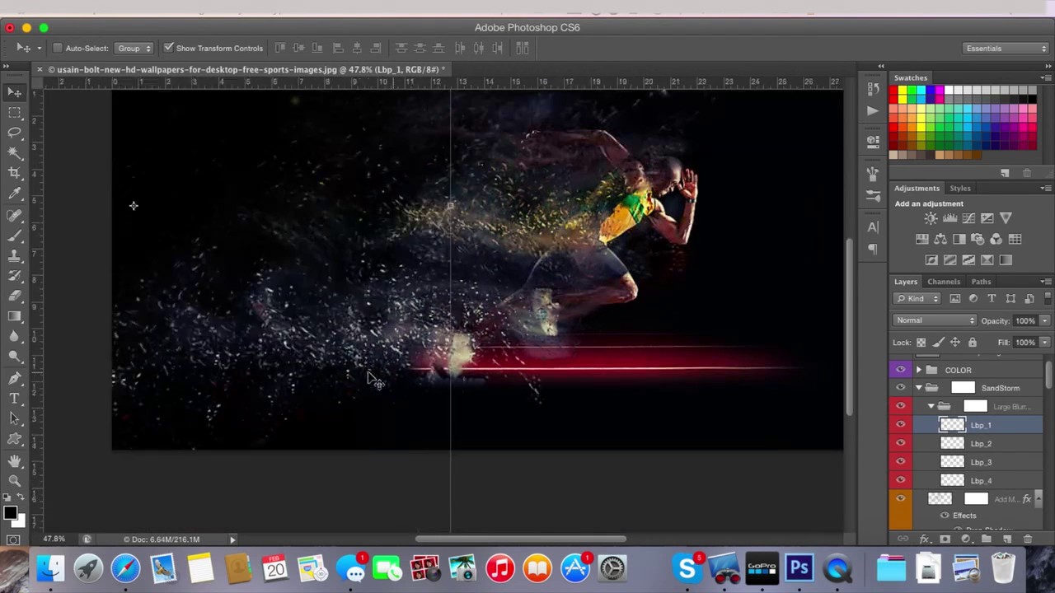
pyautogui.scroll(-5, 412, 366)
pyautogui.scroll(3, 408, 365)
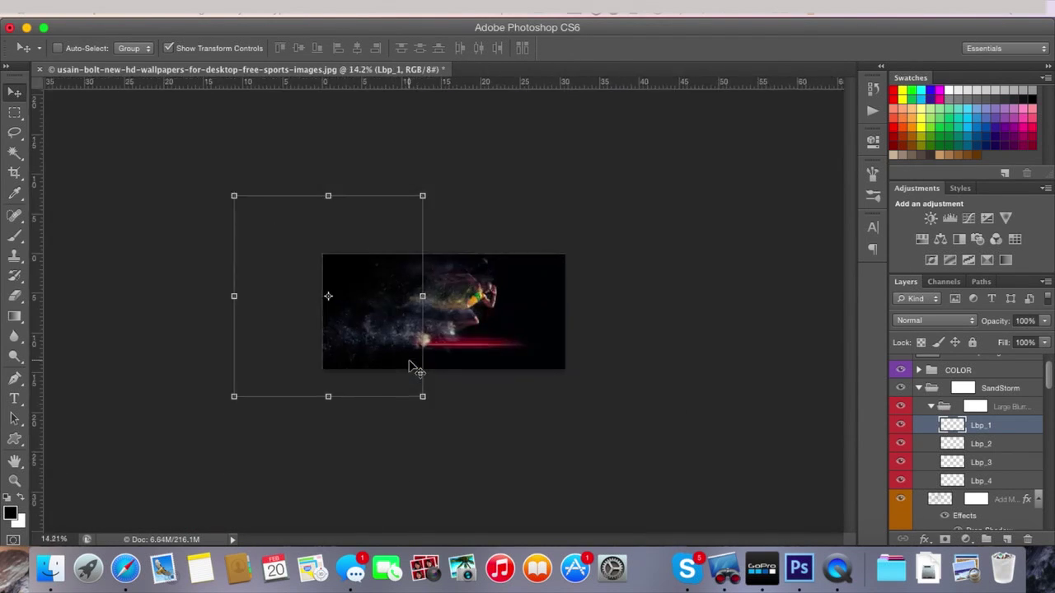
pyautogui.moveTo(421, 397); pyautogui.dragTo(601, 522)
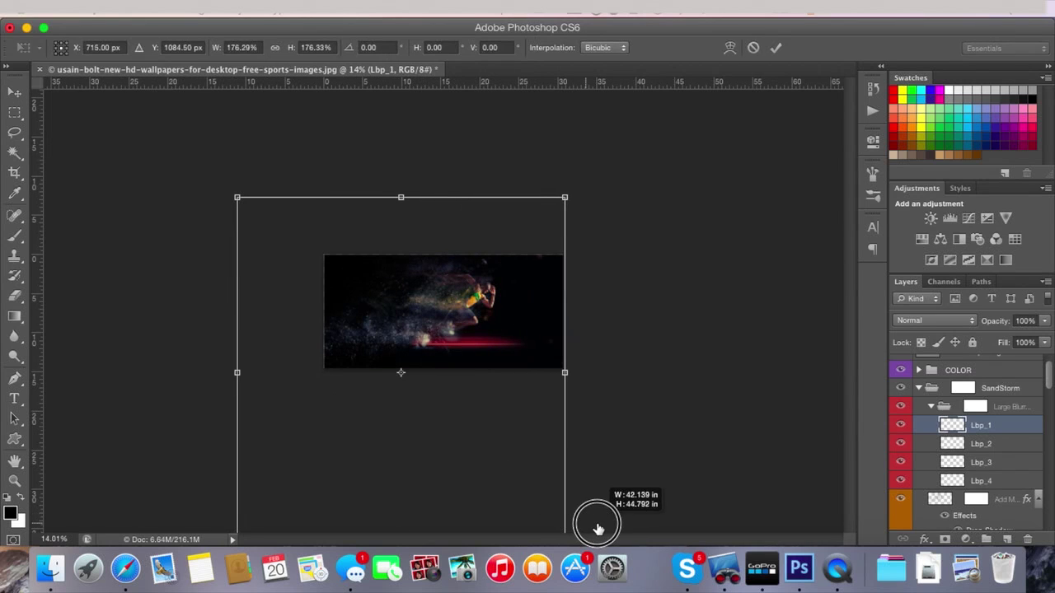
pyautogui.moveTo(459, 453); pyautogui.dragTo(415, 318)
pyautogui.click(774, 51)
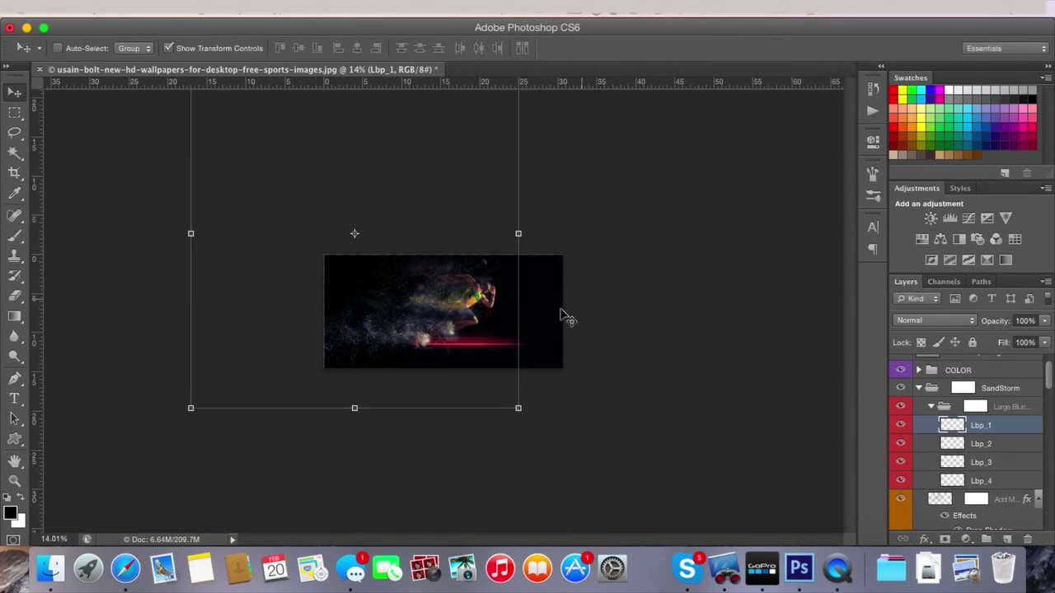
# Select the Lbp_4 particle layer and drag its particles to a new position.
pyautogui.scroll(6, 562, 313)
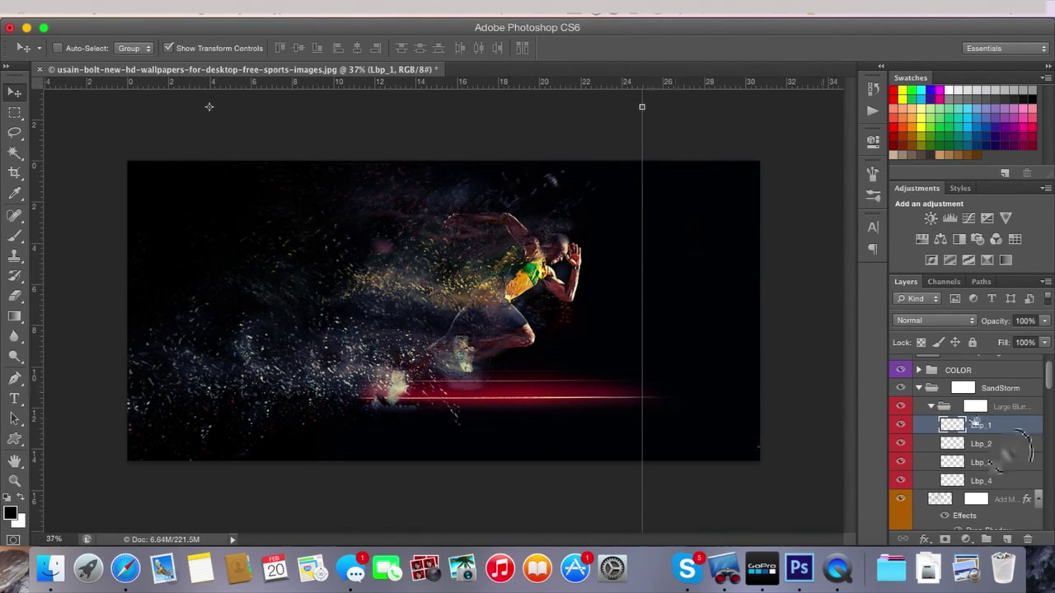
pyautogui.click(981, 443)
pyautogui.scroll(-4, 971, 478)
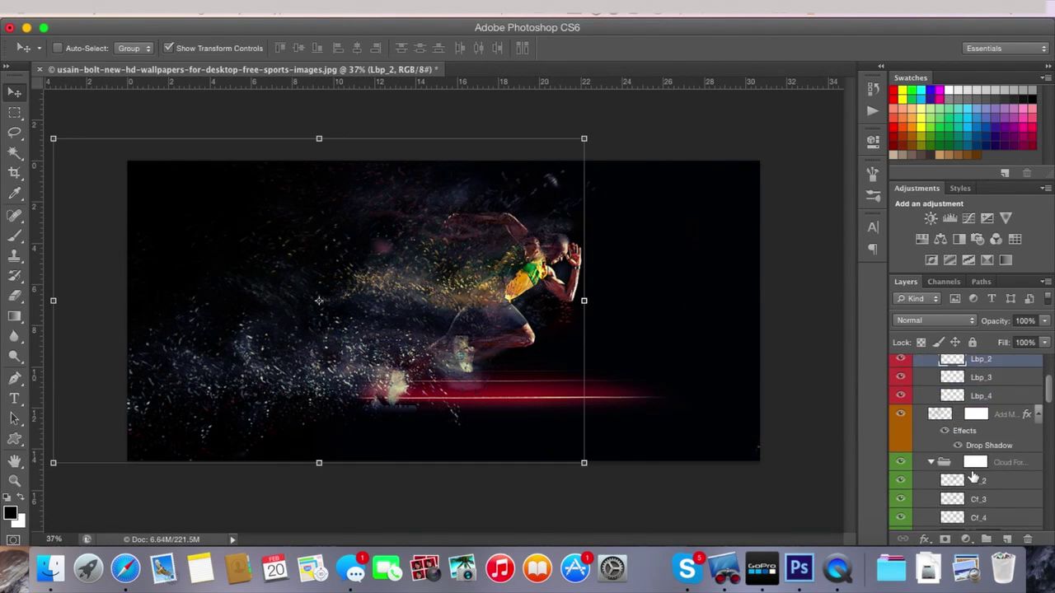
pyautogui.click(976, 397)
pyautogui.moveTo(532, 317); pyautogui.dragTo(274, 346)
# Duplicate Lbp_4, offset the copy right and slightly lower, then reselect the original Lbp_4.
pyautogui.press('super+j')
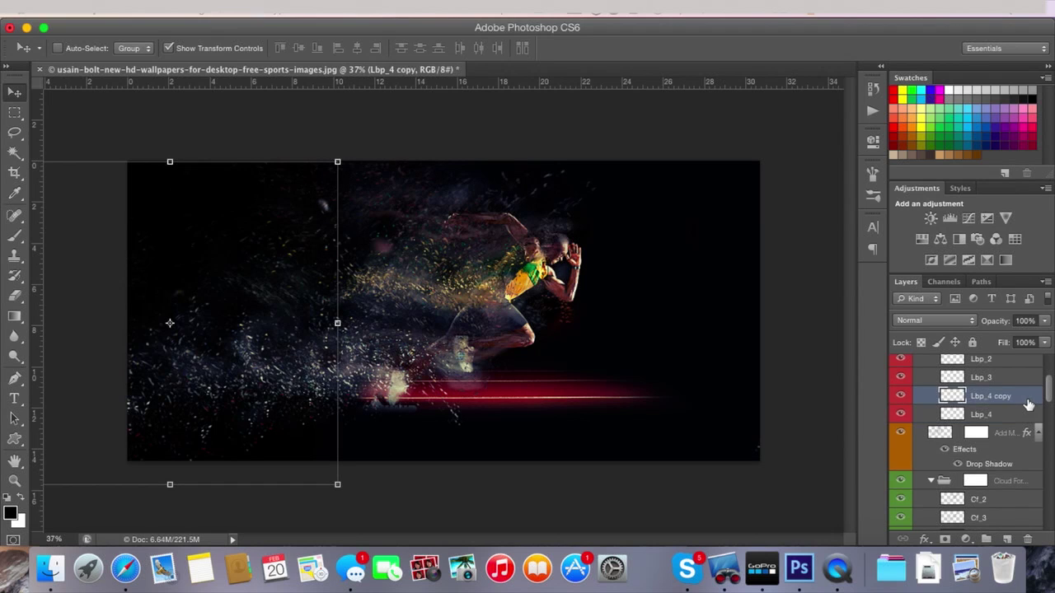
pyautogui.moveTo(209, 322); pyautogui.dragTo(322, 354)
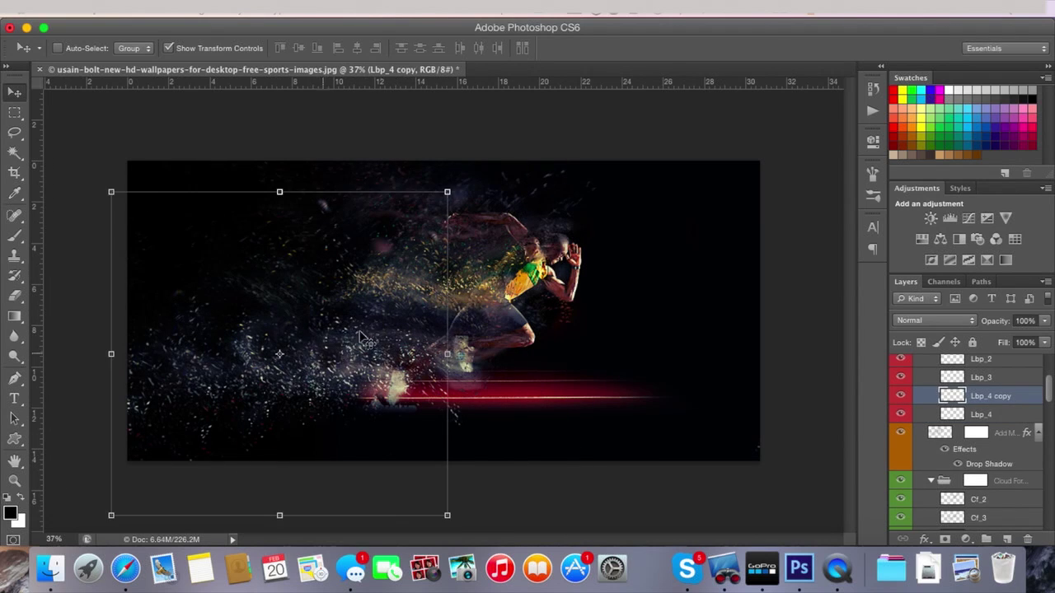
pyautogui.click(1017, 419)
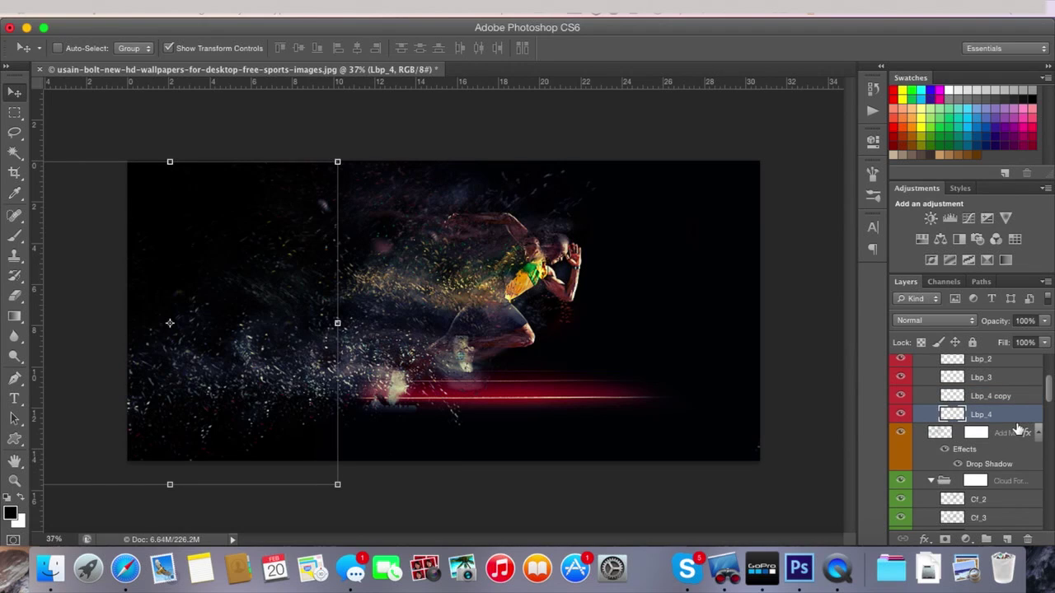